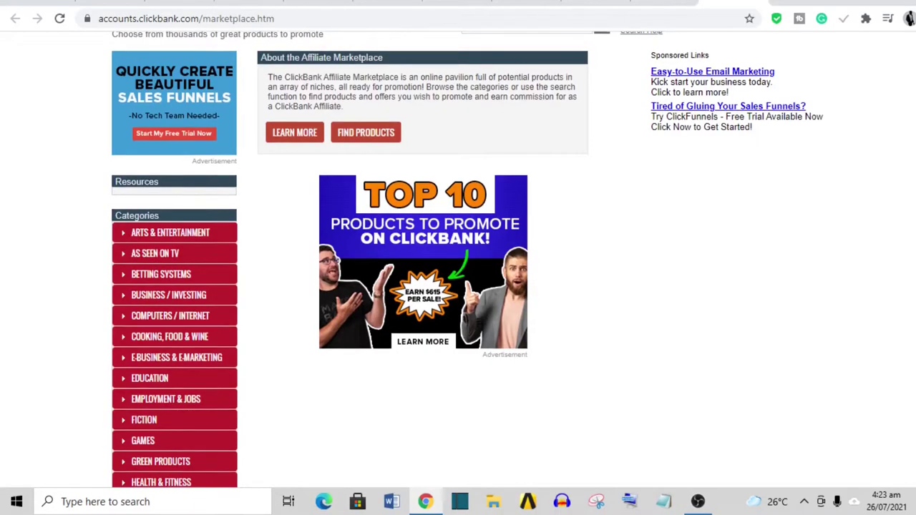
scroll(458, 257, "up", 3)
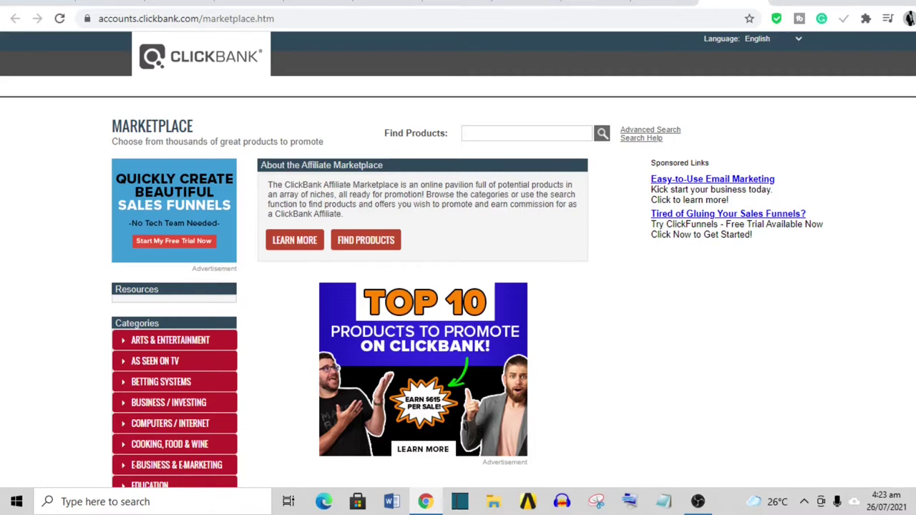
scroll(458, 258, "down", 5)
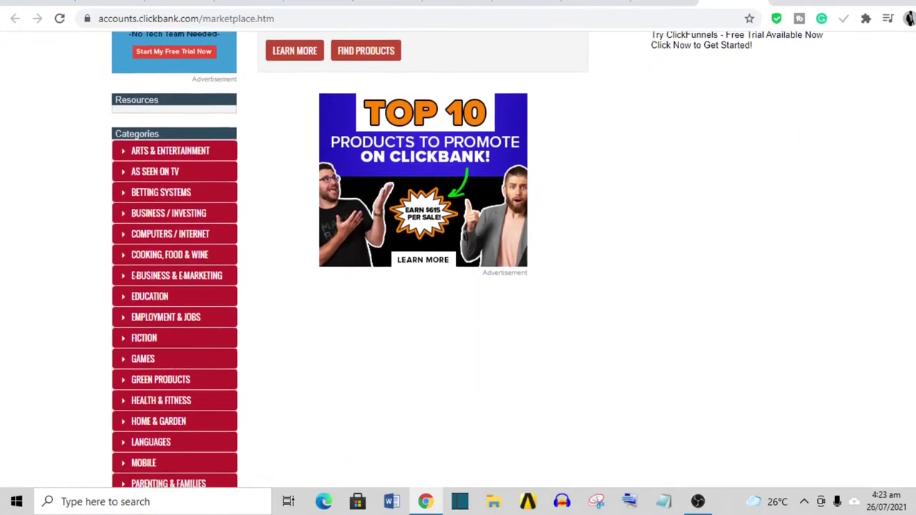
scroll(458, 257, "down", 3)
scroll(458, 257, "up", 2)
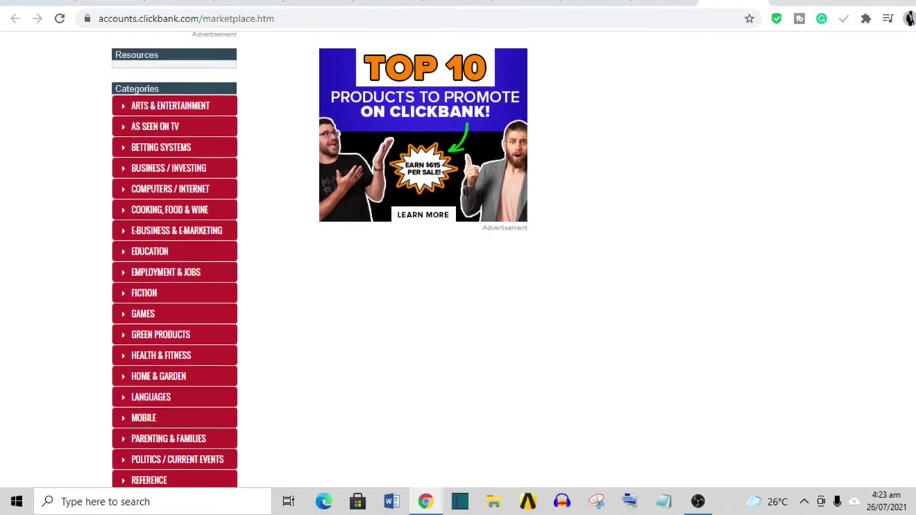
scroll(458, 257, "up", 4)
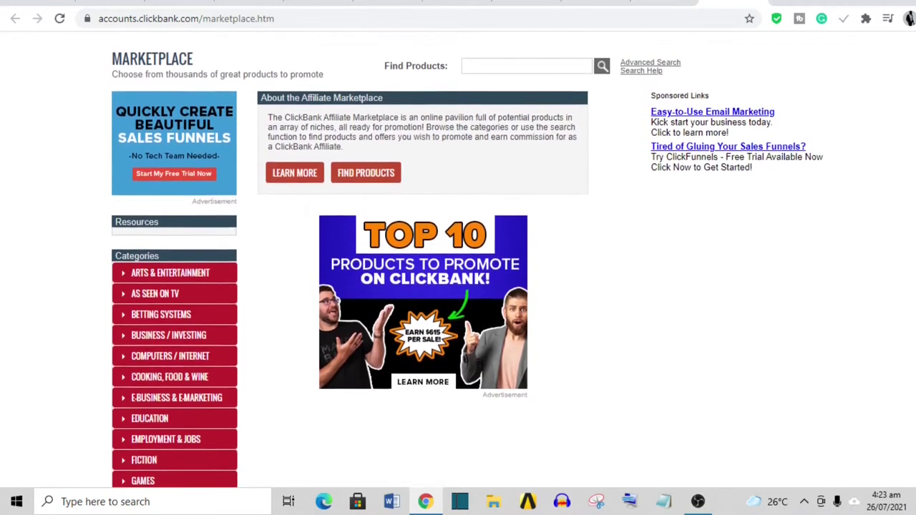
scroll(458, 258, "down", 2)
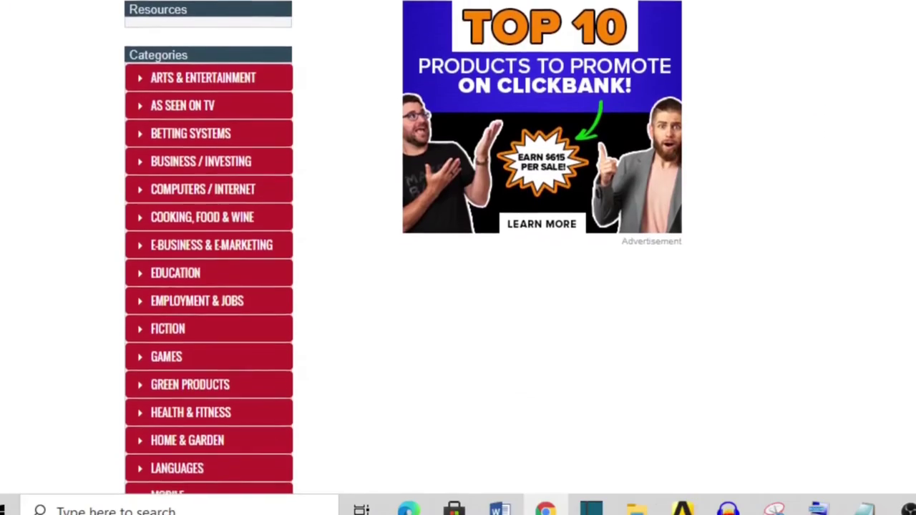
scroll(458, 257, "down", 2)
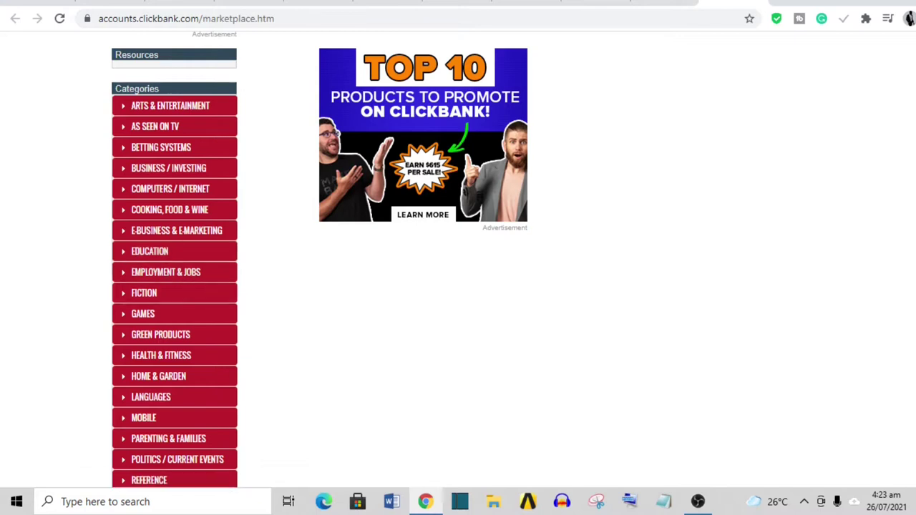
scroll(350, 260, "up", 1)
scroll(458, 257, "up", 1)
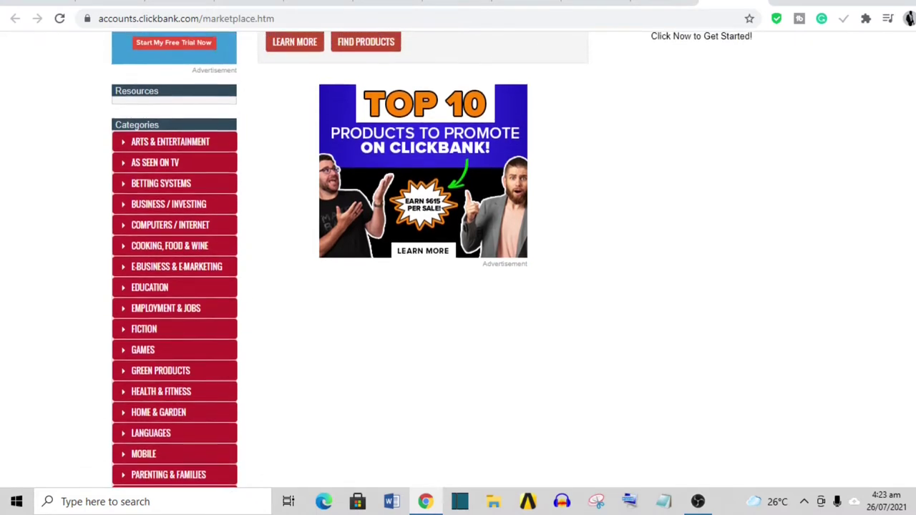
Step: Open the E-Business & E-Marketing category and browse its product listings
left_click(203, 269)
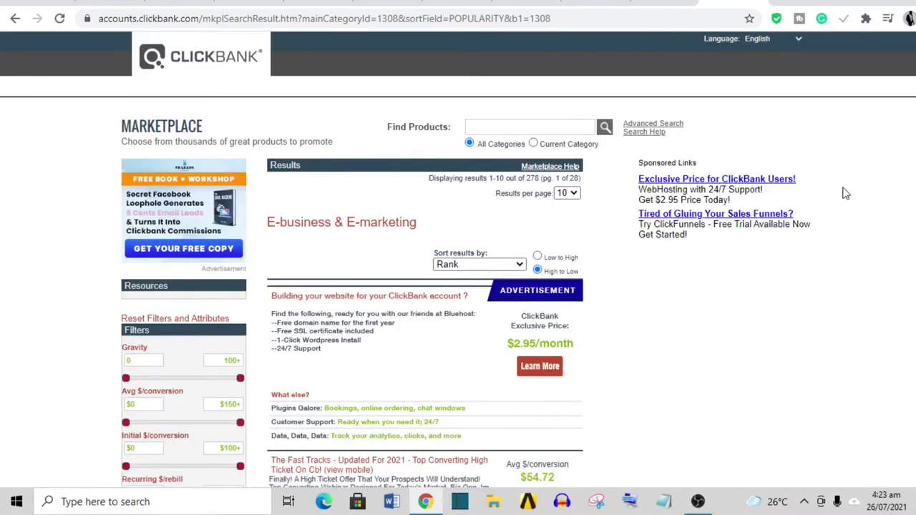
scroll(425, 287, "down", 6)
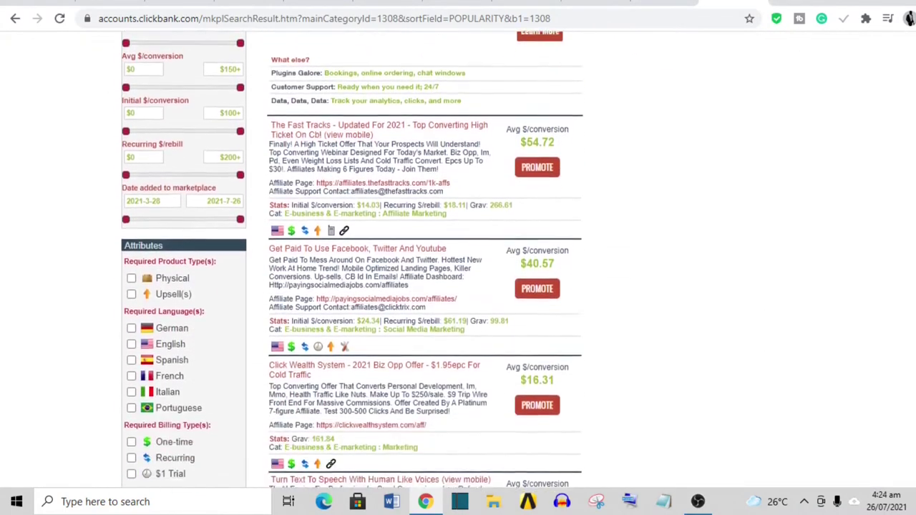
scroll(425, 286, "down", 4)
scroll(426, 286, "up", 6)
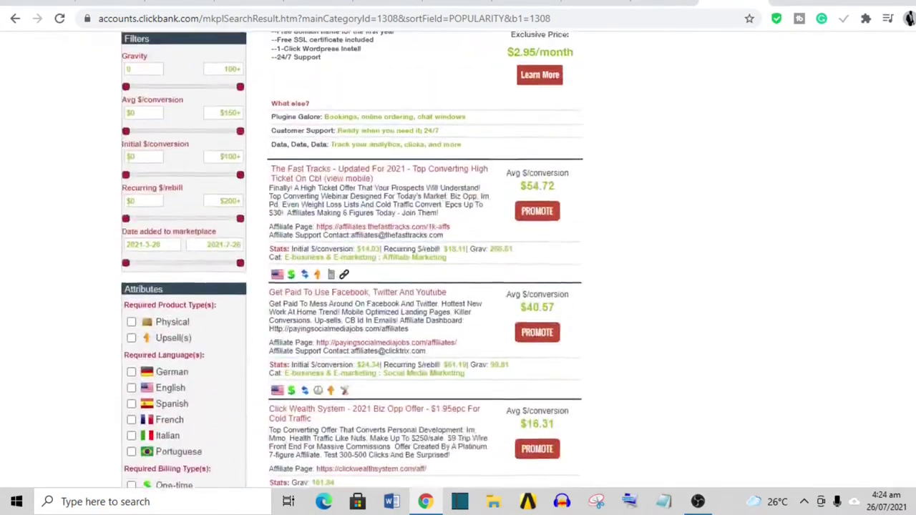
scroll(352, 260, "up", 1)
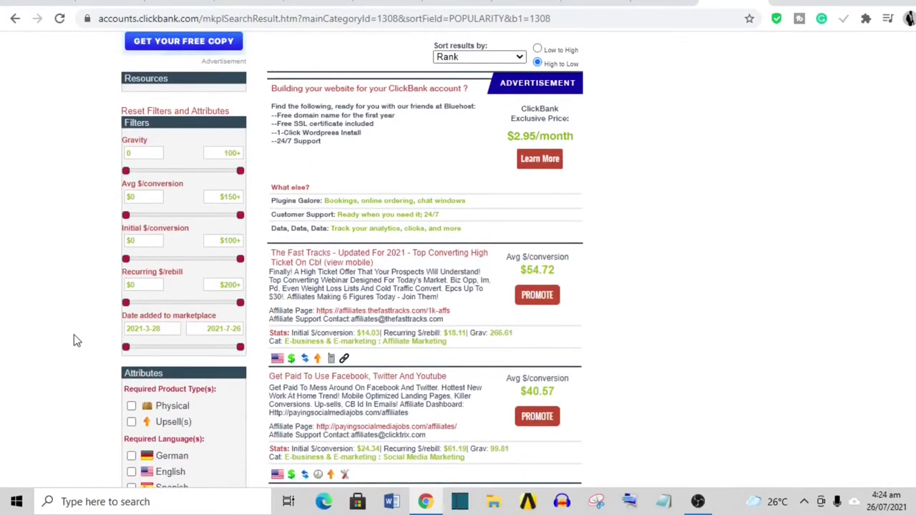
Step: Move the Date added slider's start to 2021-06-27, narrowing results to 5 products
left_click(126, 348)
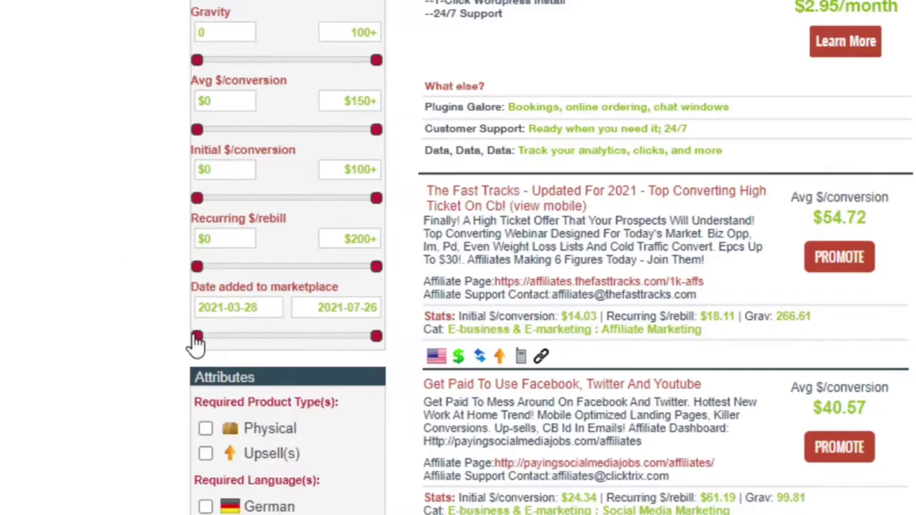
left_click_drag(199, 337, 304, 338)
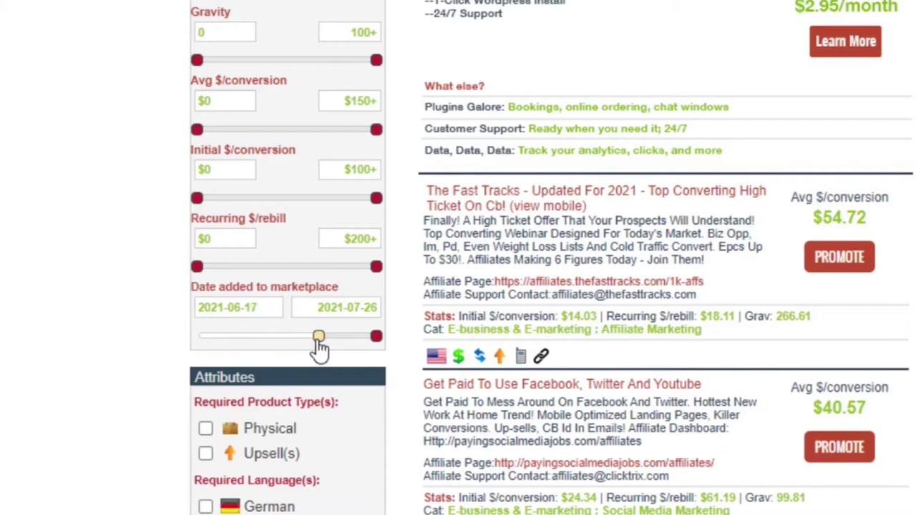
left_click_drag(320, 349, 336, 350)
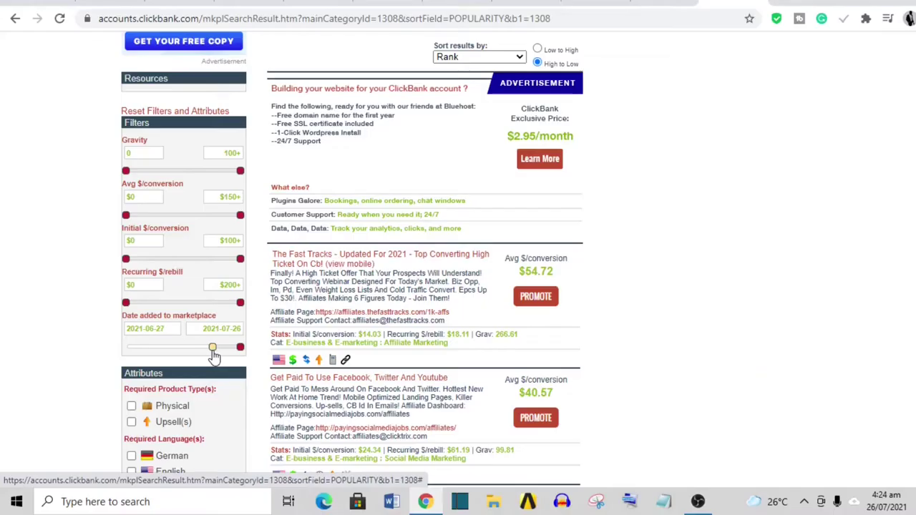
left_click_drag(212, 356, 213, 352)
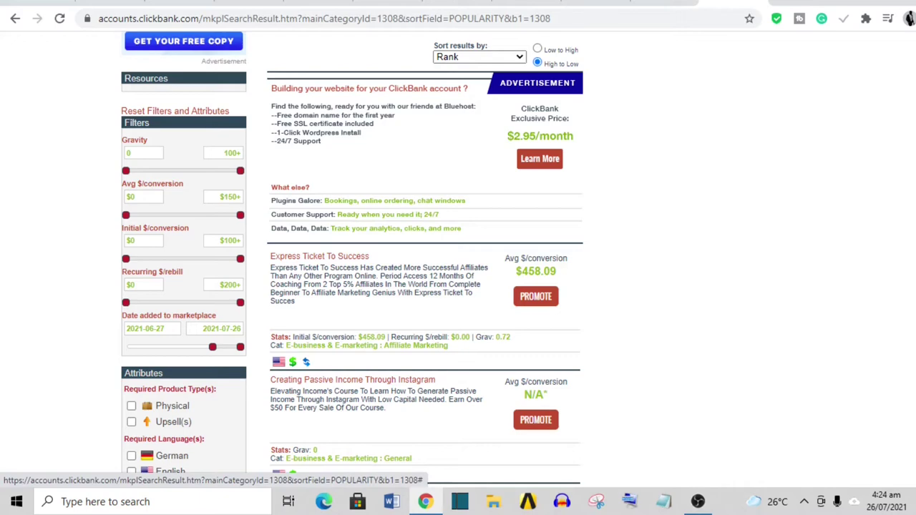
scroll(353, 260, "down", 1)
scroll(352, 260, "up", 2)
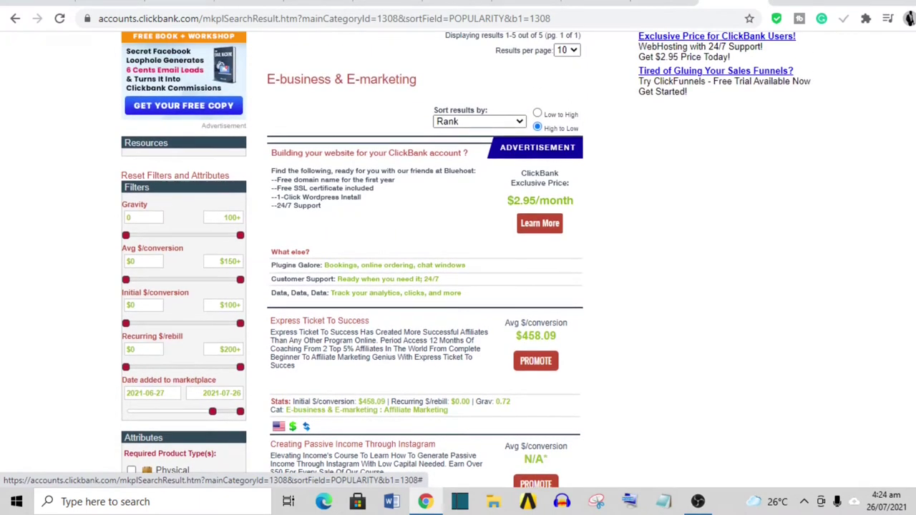
scroll(458, 258, "down", 3)
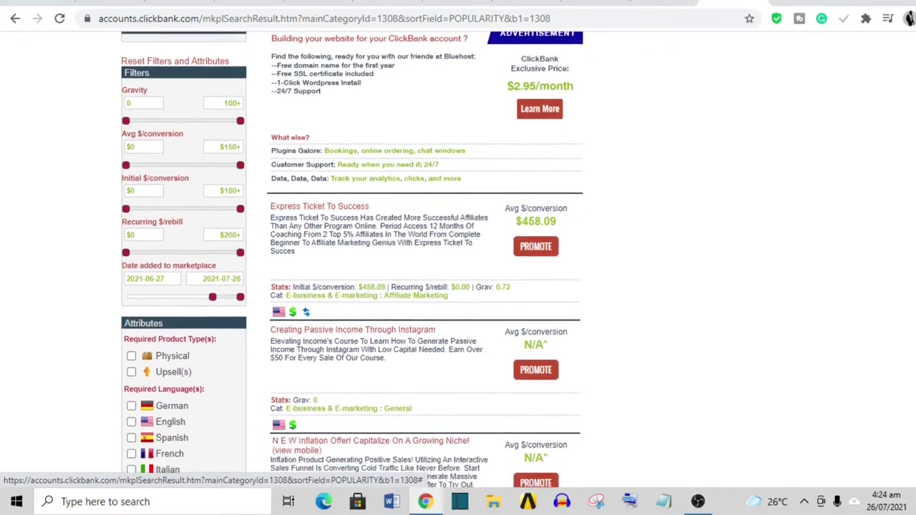
scroll(458, 258, "down", 3)
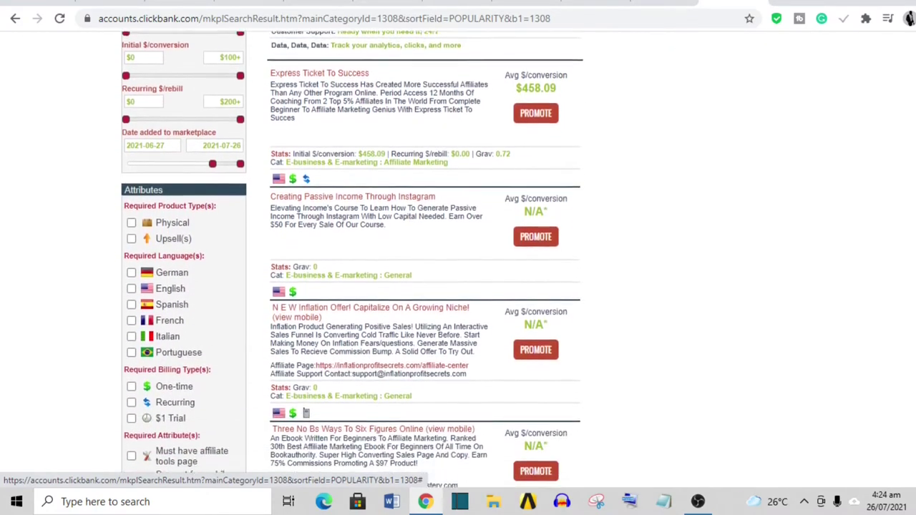
scroll(458, 257, "down", 2)
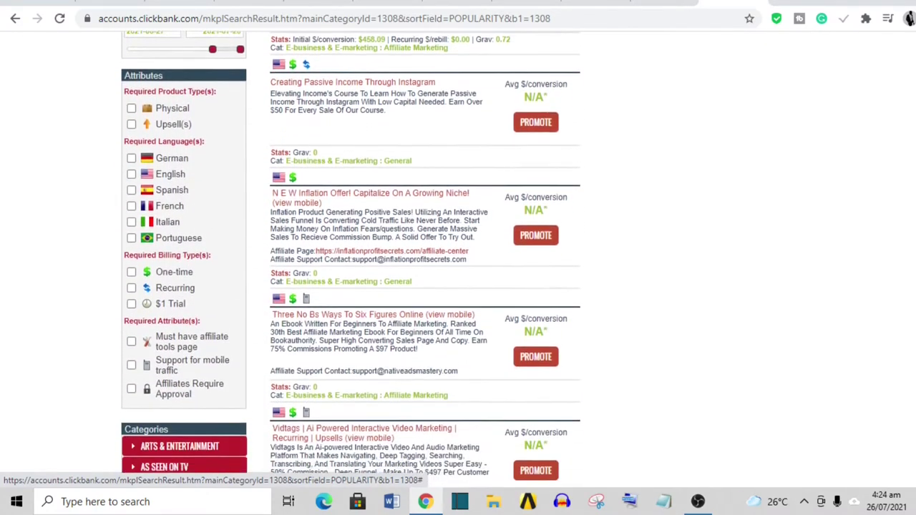
scroll(458, 258, "down", 2)
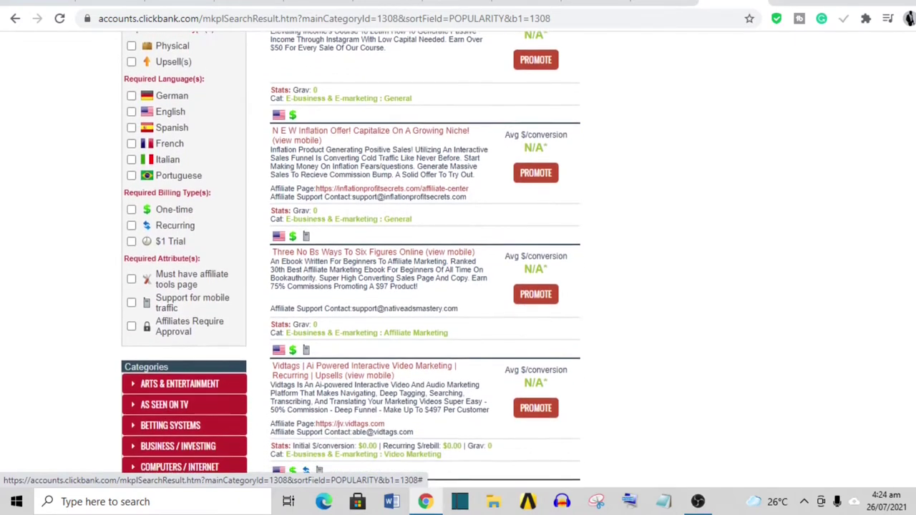
scroll(458, 257, "down", 1)
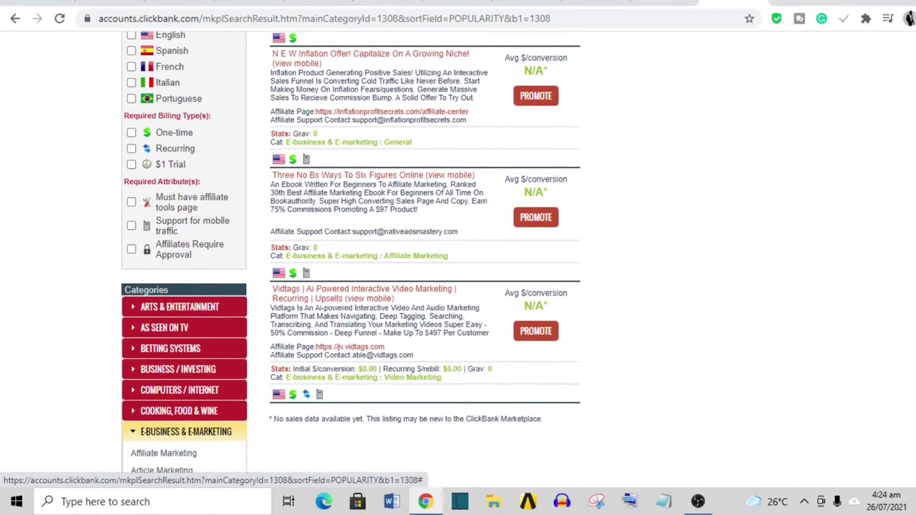
scroll(351, 252, "up", 6)
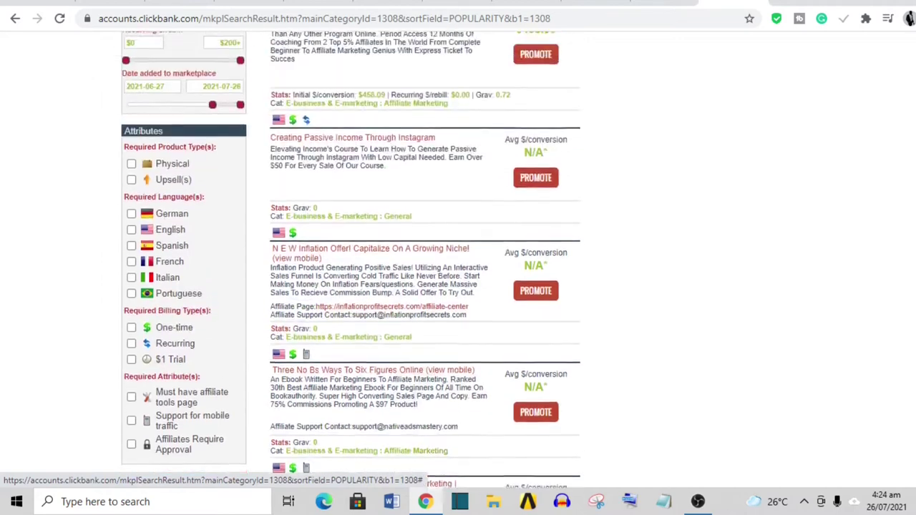
scroll(350, 252, "up", 4)
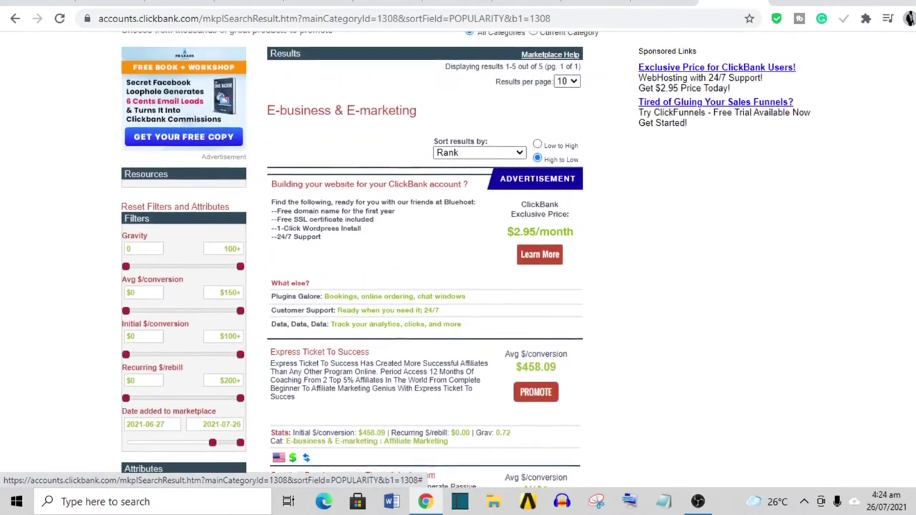
scroll(458, 258, "down", 4)
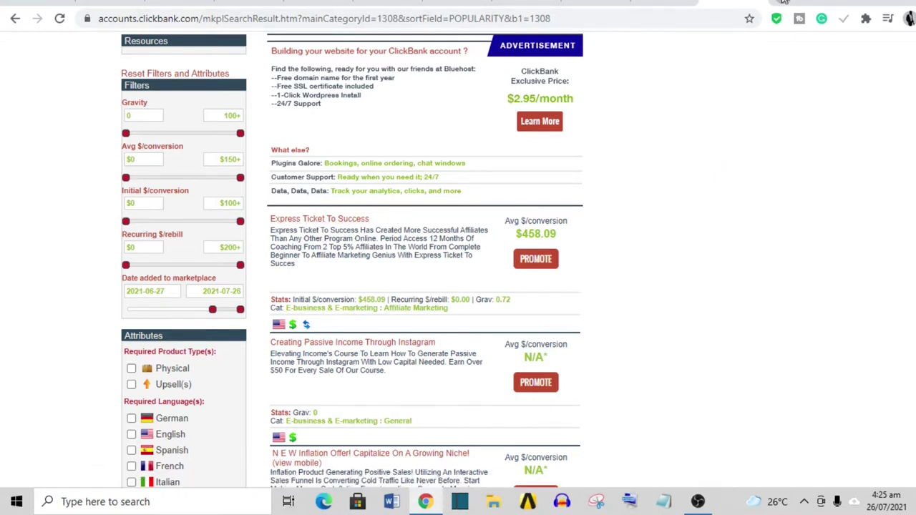
key("ctrl+t")
Step: Search Google for 'express ticket to success review' and scroll to the YouTube video results
type("express tic")
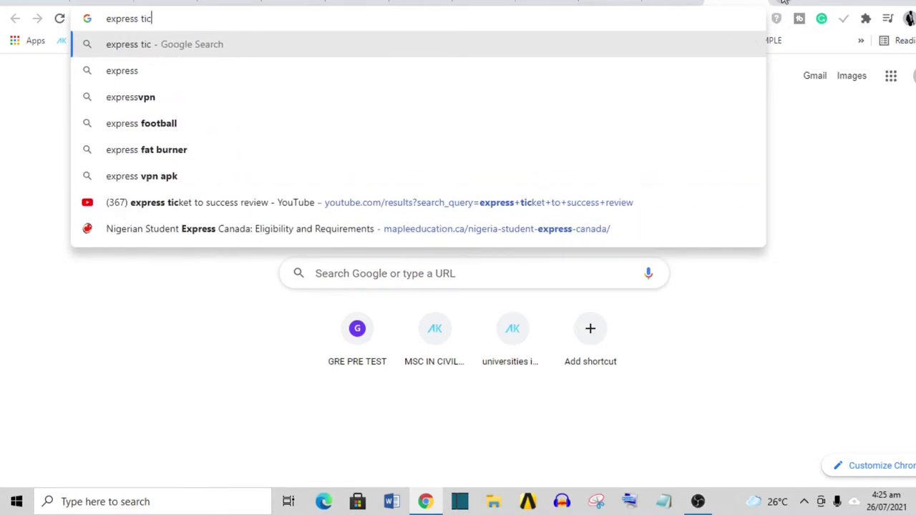
type("ket to su")
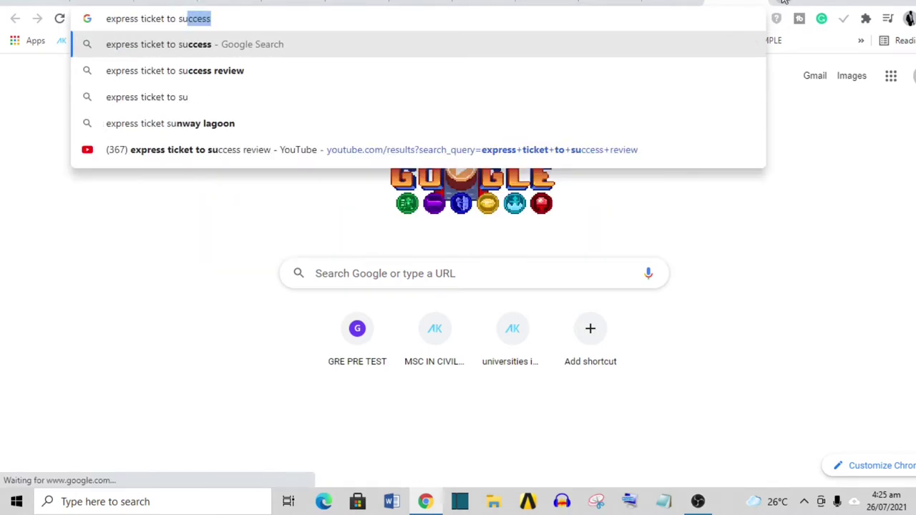
key("Down")
left_click(240, 72)
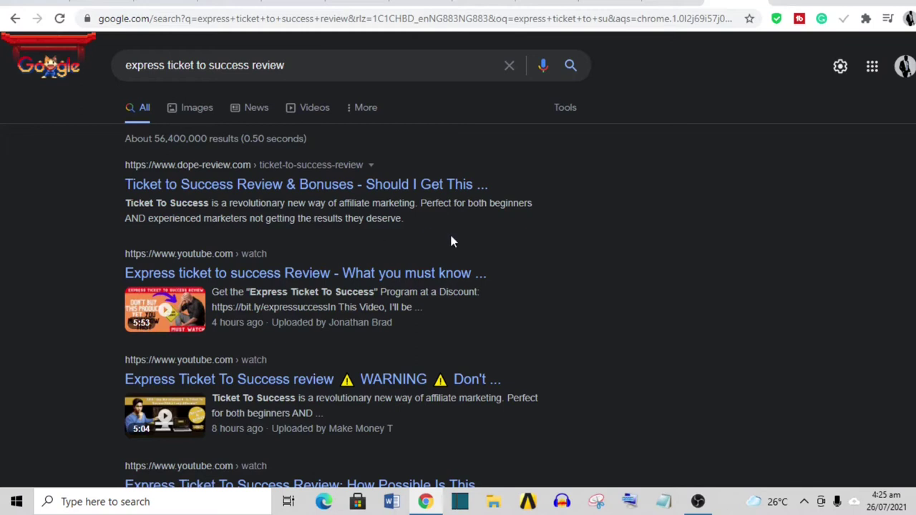
scroll(48, 63, "down", 2)
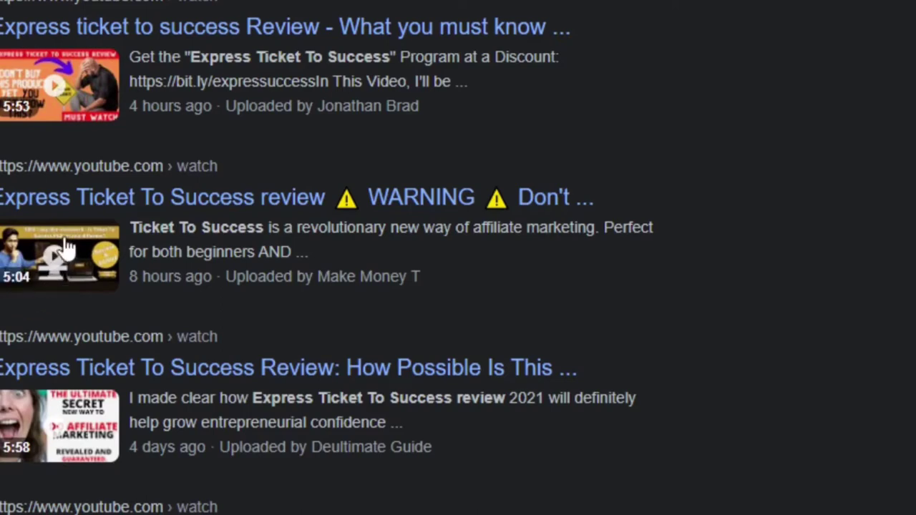
Step: Open the Express Ticket To Success review WARNING video in a new tab and expand its description
right_click(213, 212)
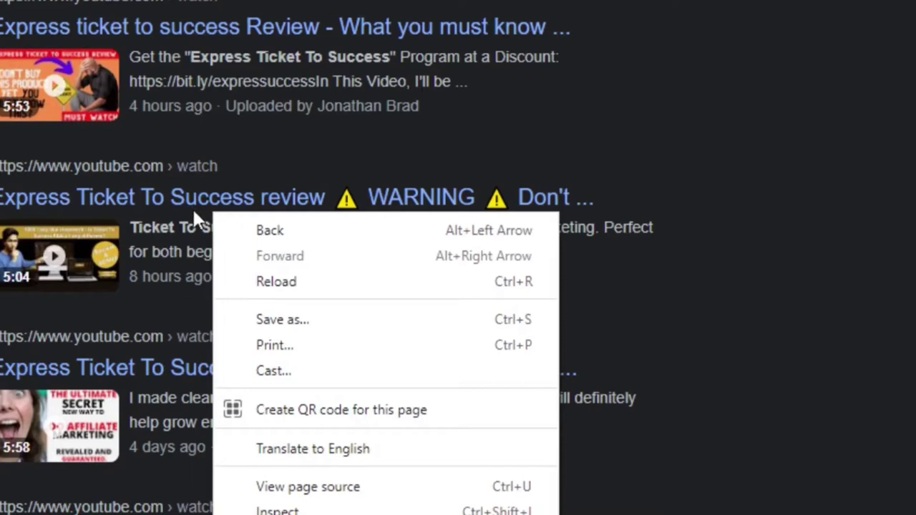
left_click(190, 214)
right_click(190, 207)
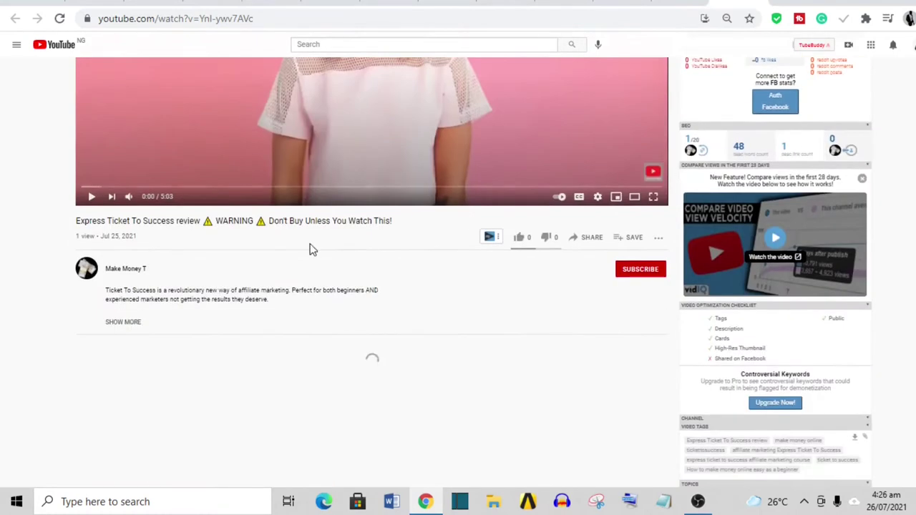
left_click(113, 322)
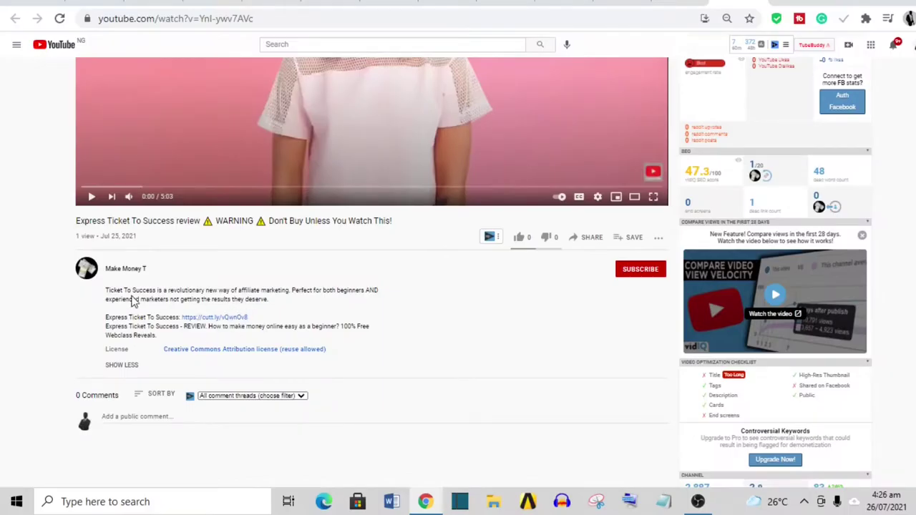
left_click(628, 2)
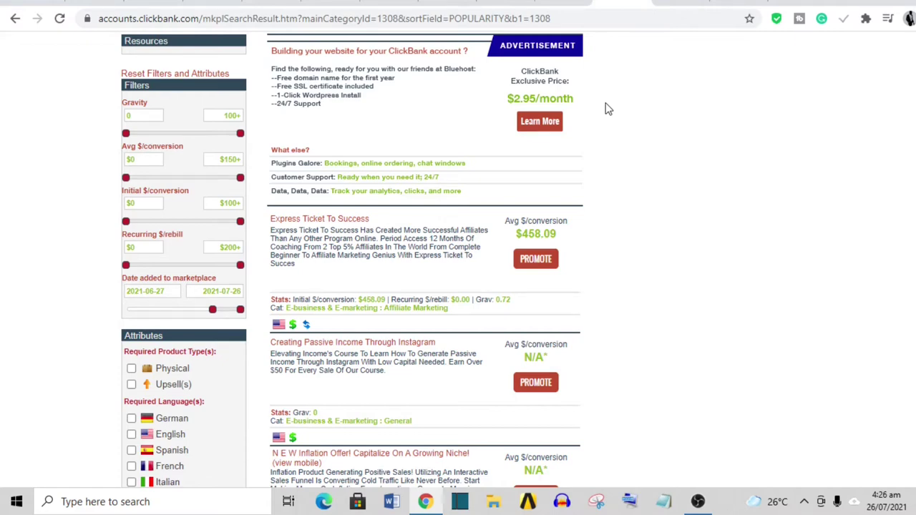
key("ctrl+Tab")
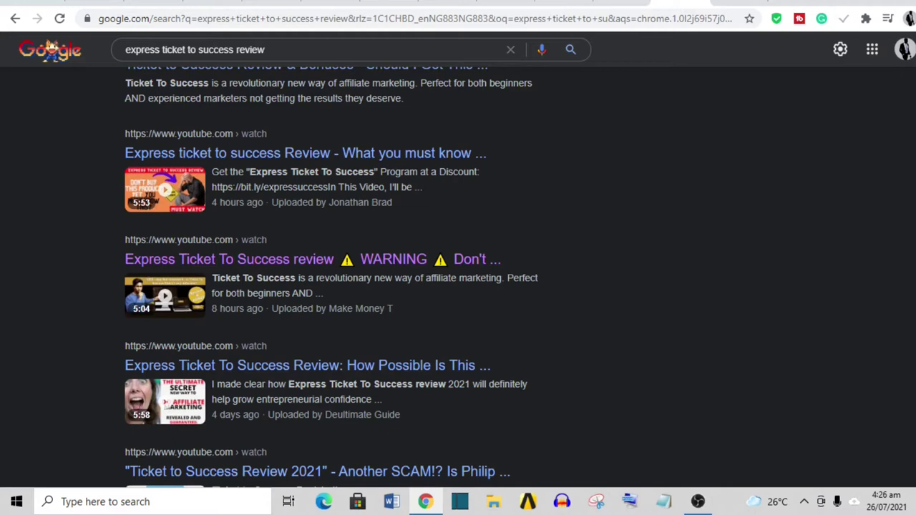
scroll(458, 286, "down", 1)
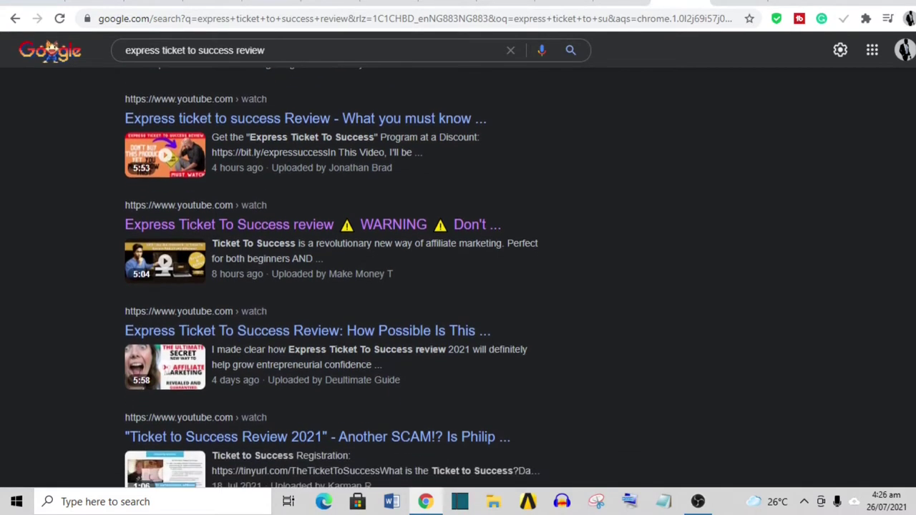
scroll(332, 279, "down", 3)
scroll(332, 279, "up", 3)
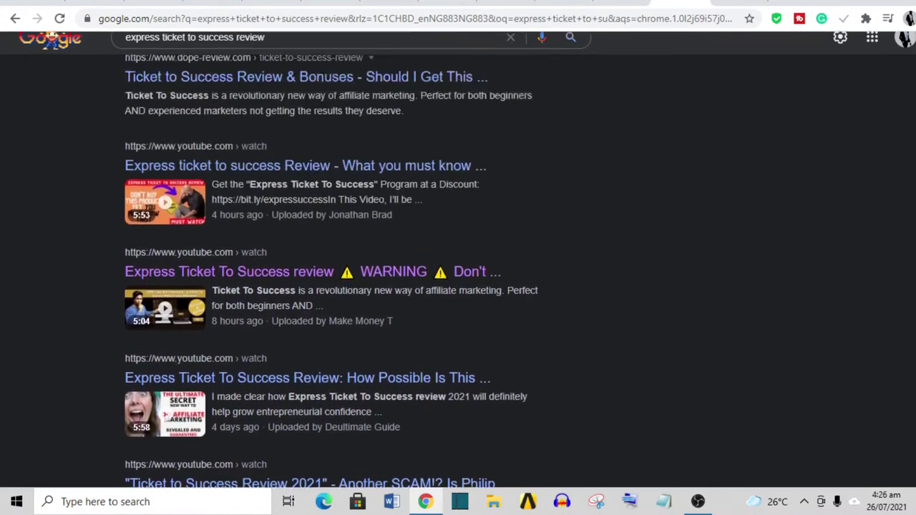
scroll(332, 279, "up", 2)
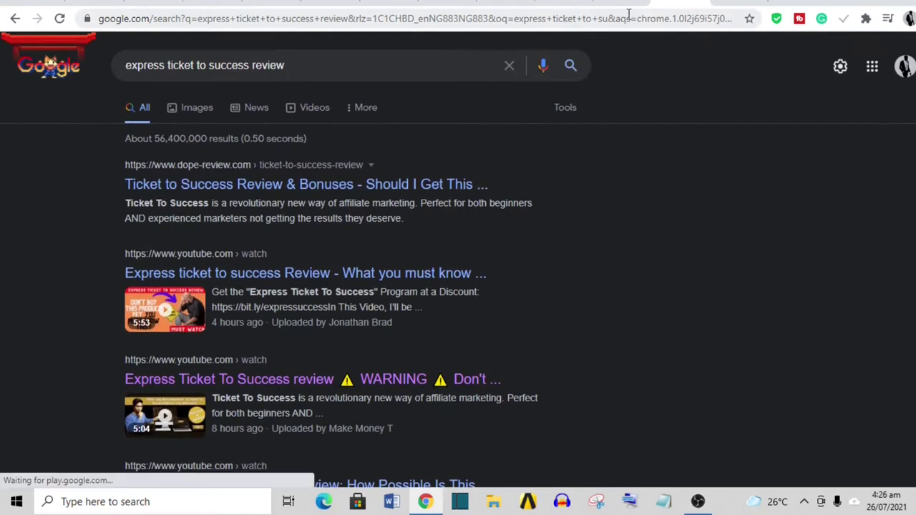
left_click(610, 3)
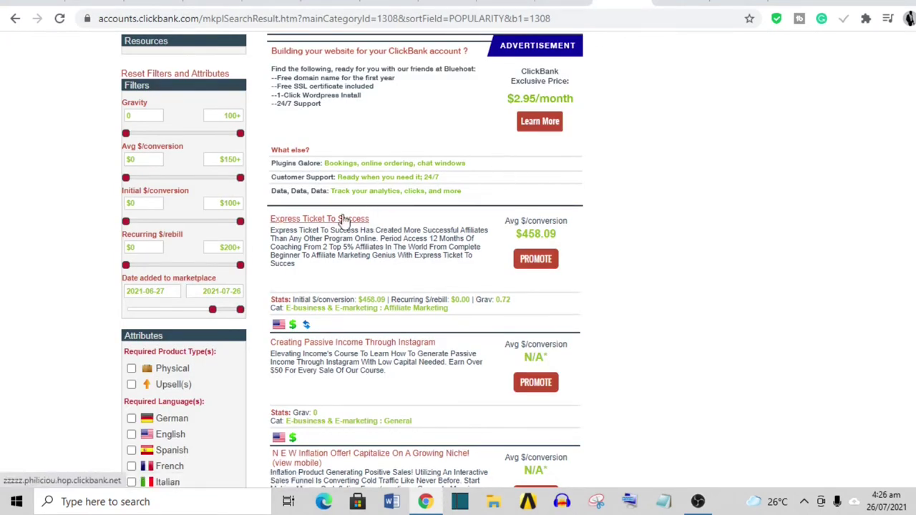
Step: Generate a HopLink for Express Ticket To Success using the saved account nickname, and copy it
left_click(536, 261)
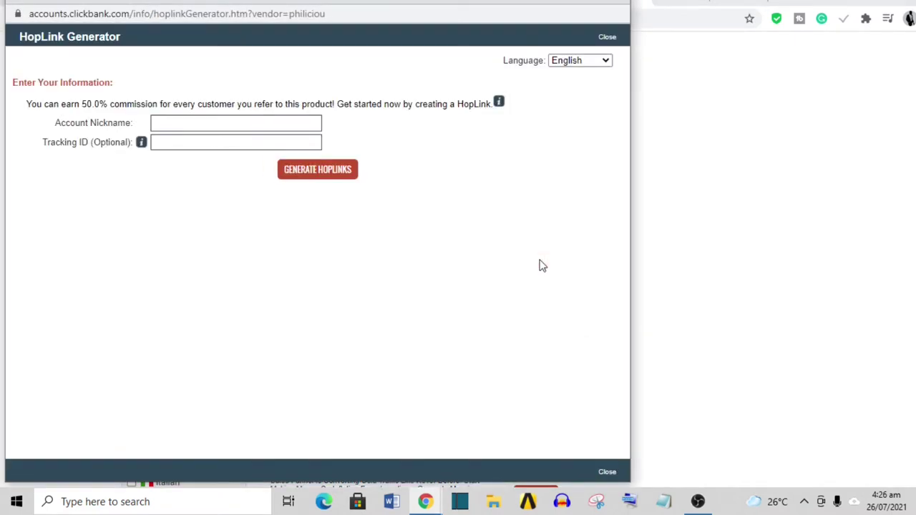
left_click(260, 122)
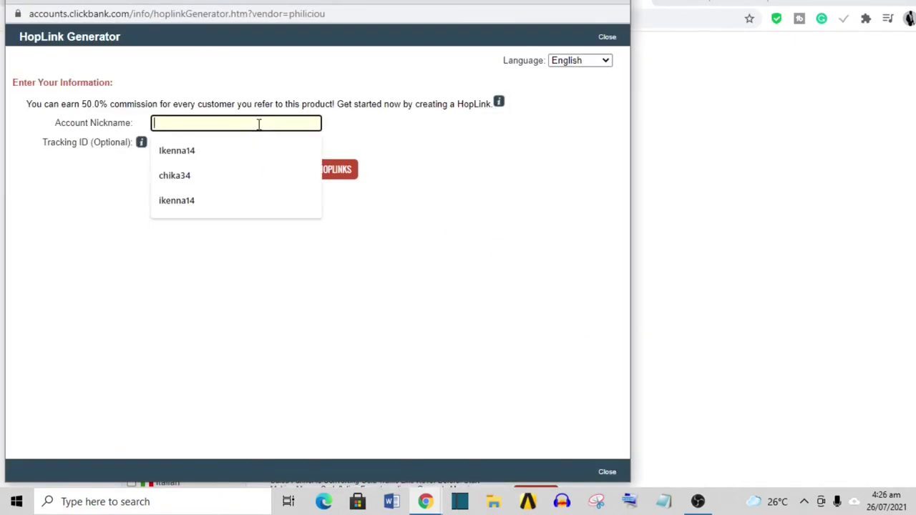
left_click(212, 154)
left_click(319, 172)
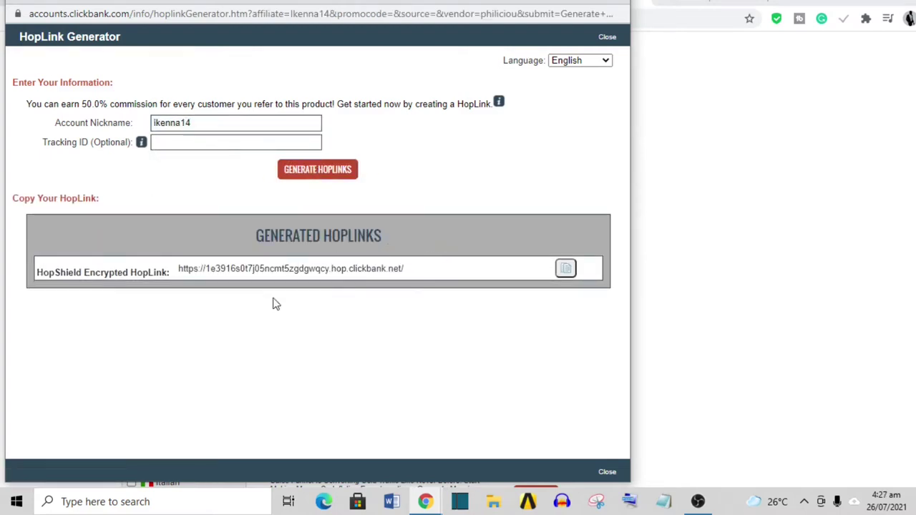
left_click(565, 270)
Step: Open a new browser tab headed for bit.ly
left_click(729, 144)
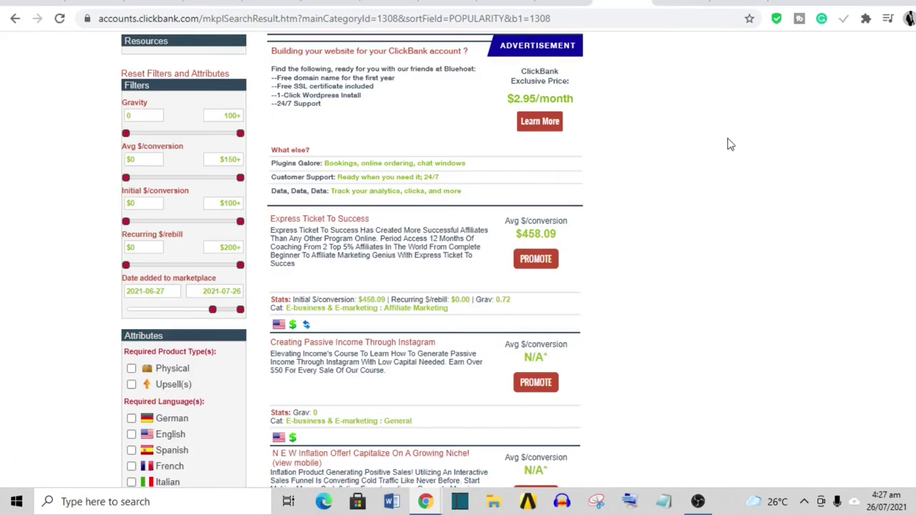
left_click(791, 2)
type("bit.ly.com/BkcikNhgIbU/bitlinks/3eCNmEf?actions=create")
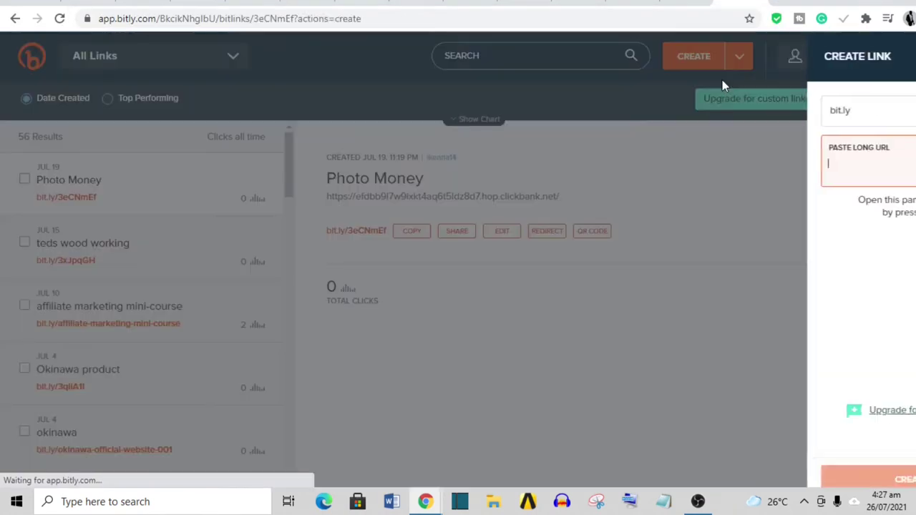
Step: Paste the HopLink into Bitly to create the bit.ly/3iJUAYp short link, and select it
key("ctrl+v")
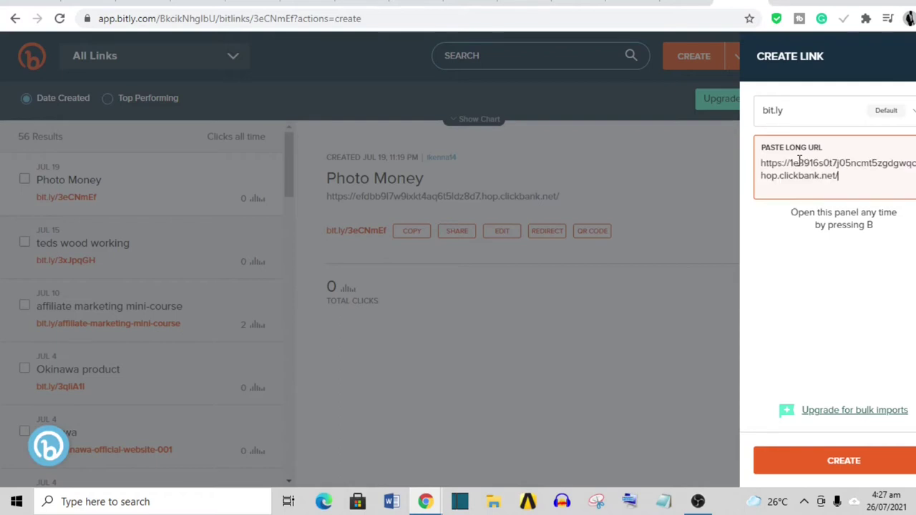
left_click(838, 462)
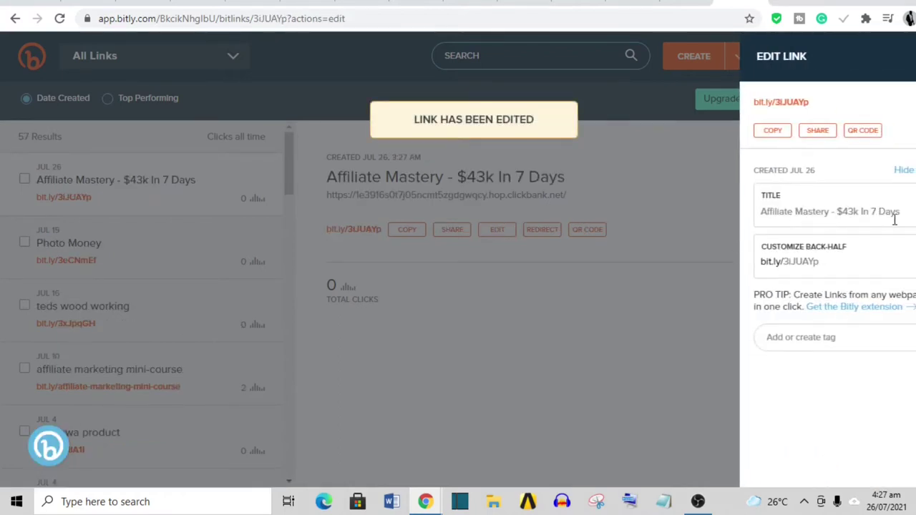
left_click(459, 364)
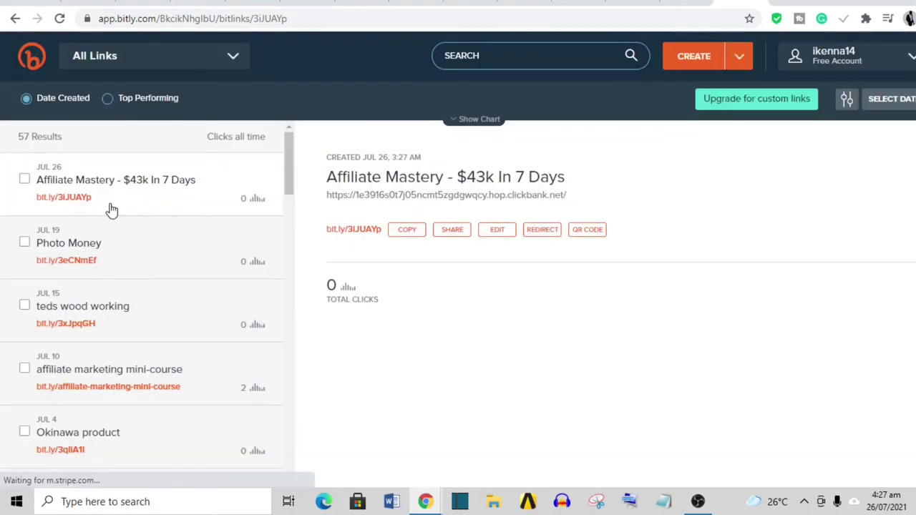
left_click_drag(100, 204, 36, 205)
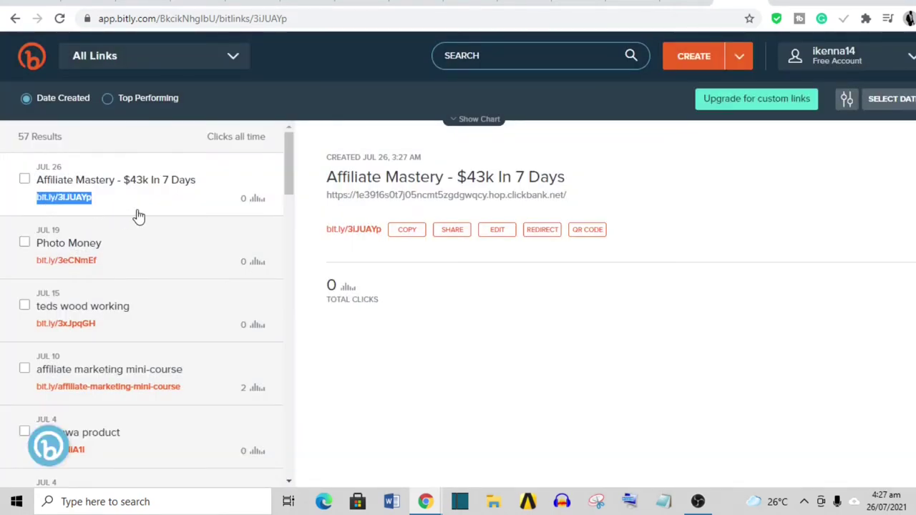
left_click(172, 211)
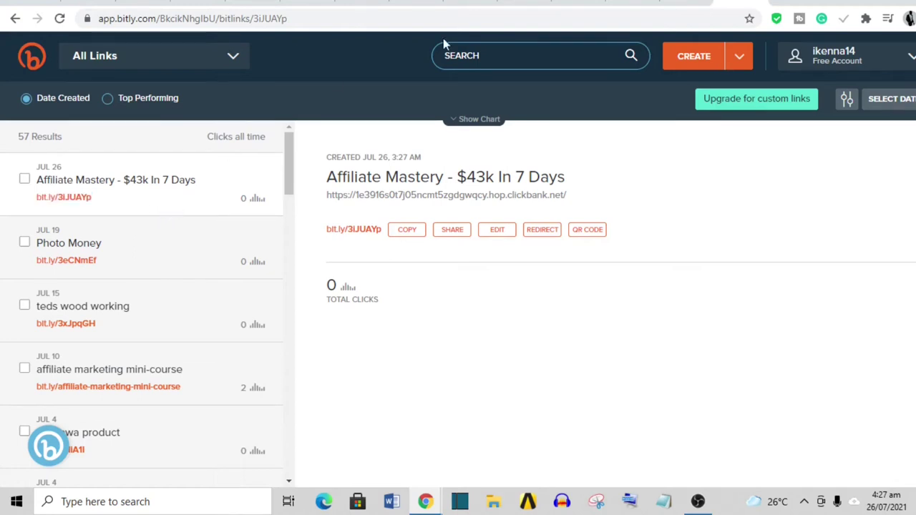
left_click(670, 6)
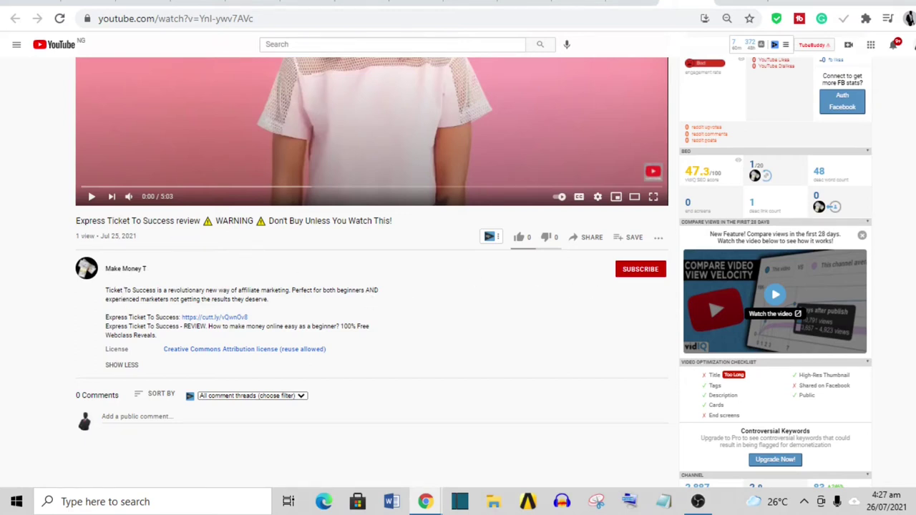
Step: Scroll through the review video's description and tags, then return to ClickBank's filtered results
scroll(472, 272, "down", 3)
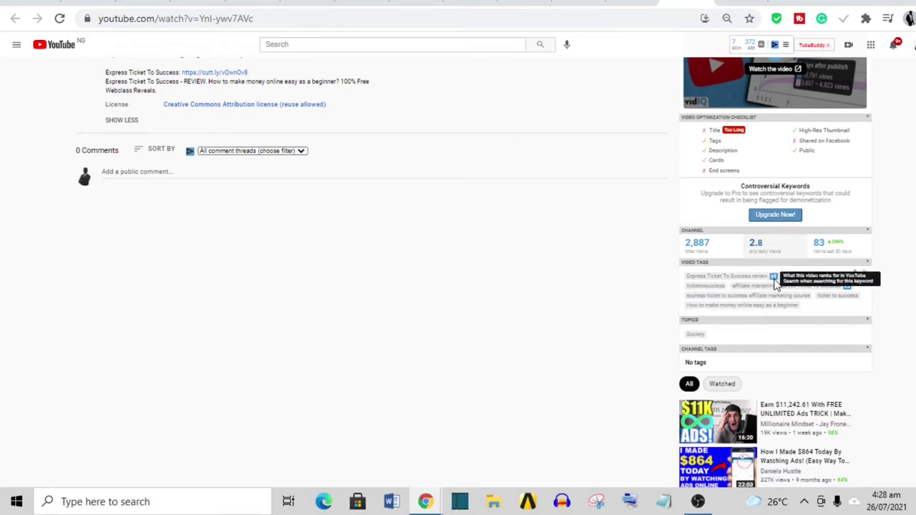
scroll(372, 272, "up", 6)
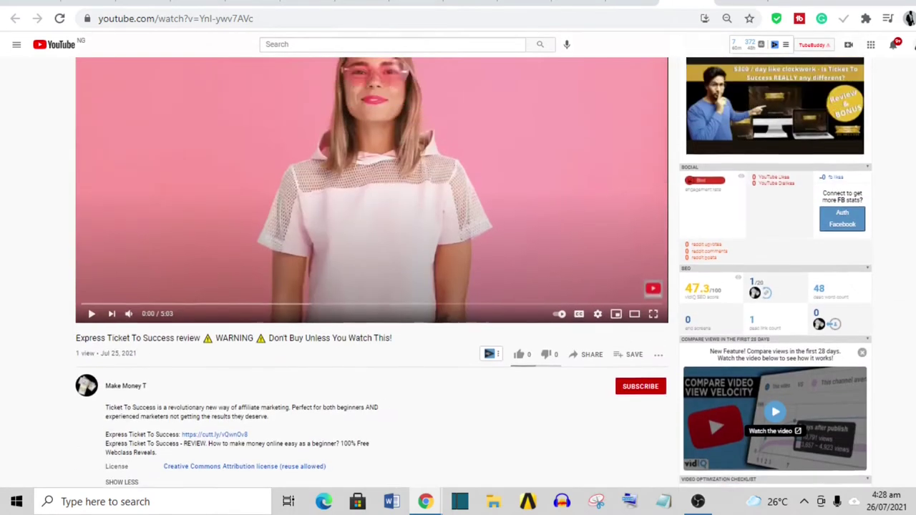
scroll(372, 272, "down", 4)
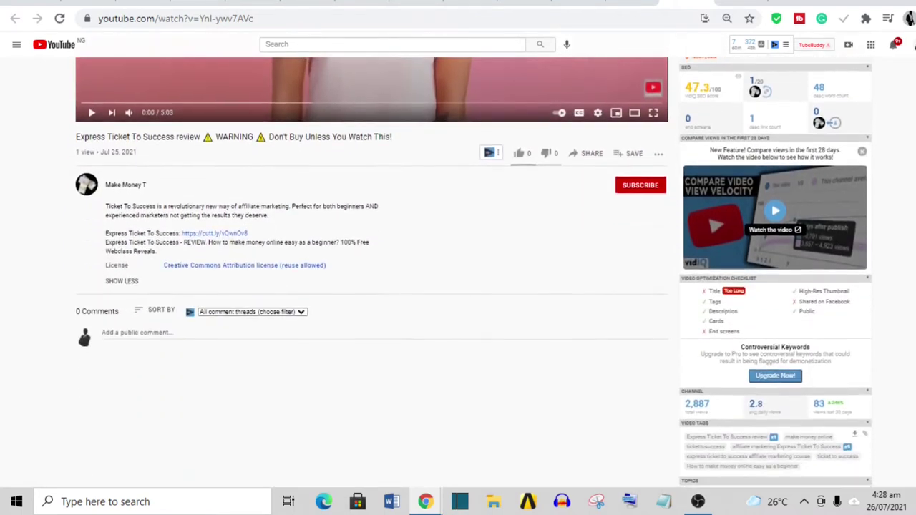
scroll(372, 272, "up", 4)
left_click(573, 3)
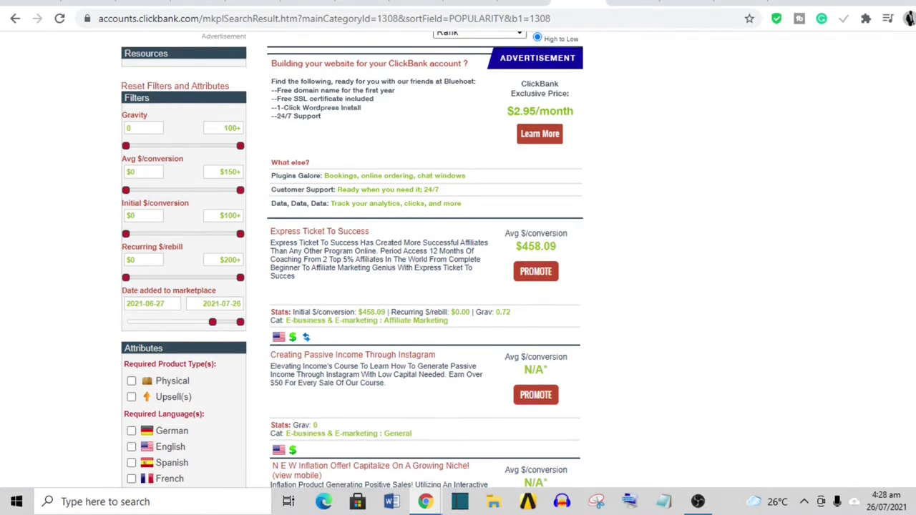
Step: Open the Express Ticket To Success sales page from the marketplace results in a new tab
scroll(458, 257, "up", 3)
scroll(458, 258, "down", 1)
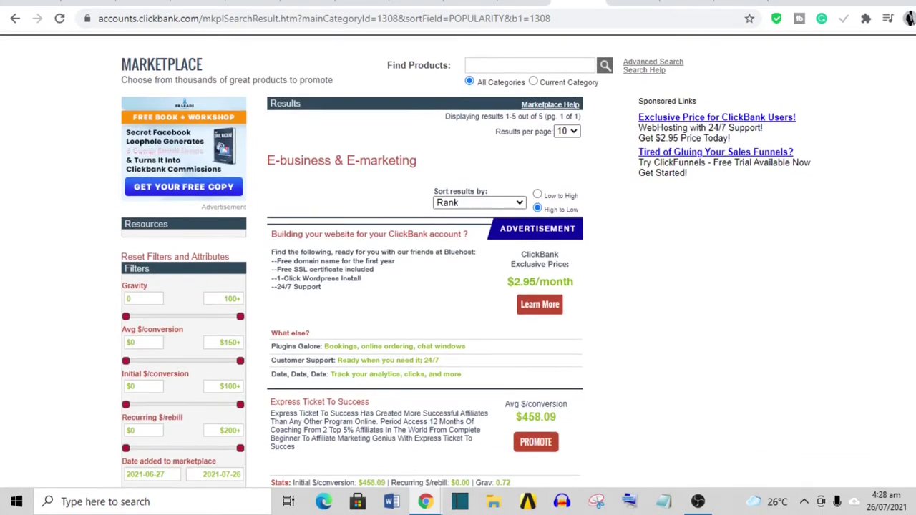
scroll(701, 279, "down", 3)
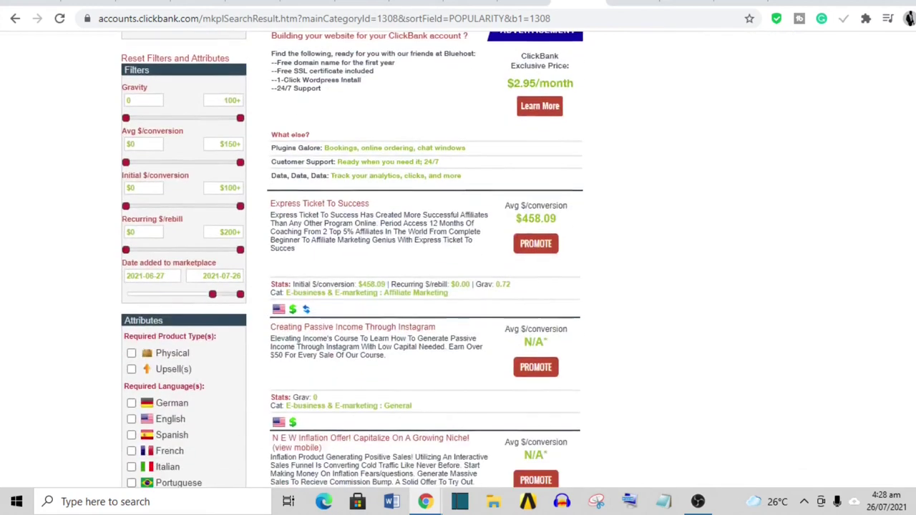
right_click(320, 208)
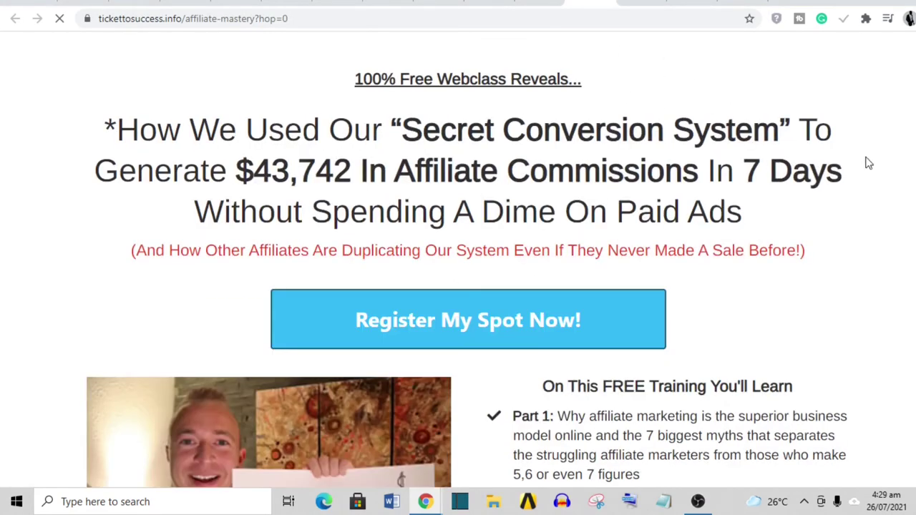
scroll(400, 478, "down", 7)
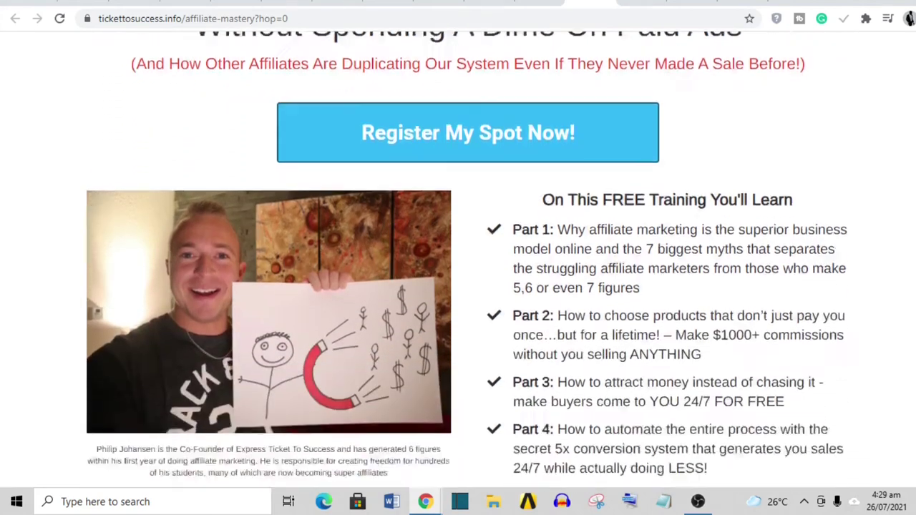
scroll(468, 258, "up", 8)
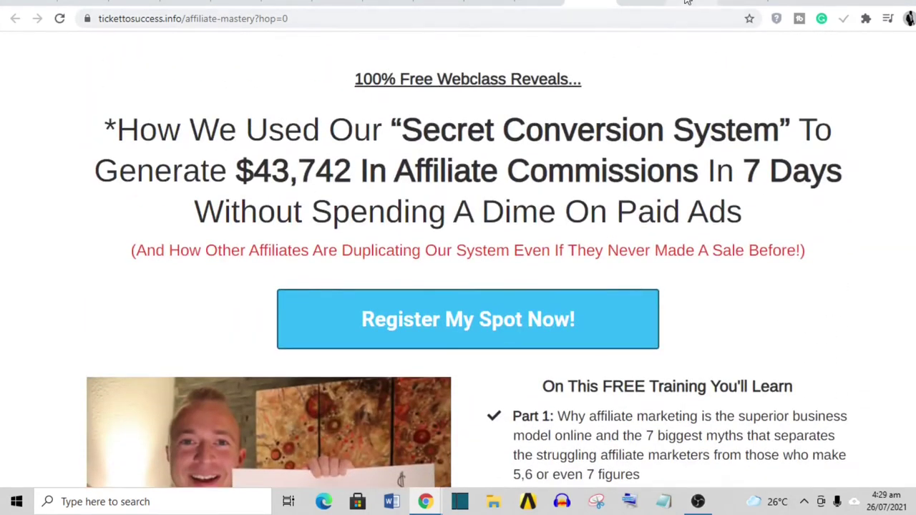
left_click(647, 3)
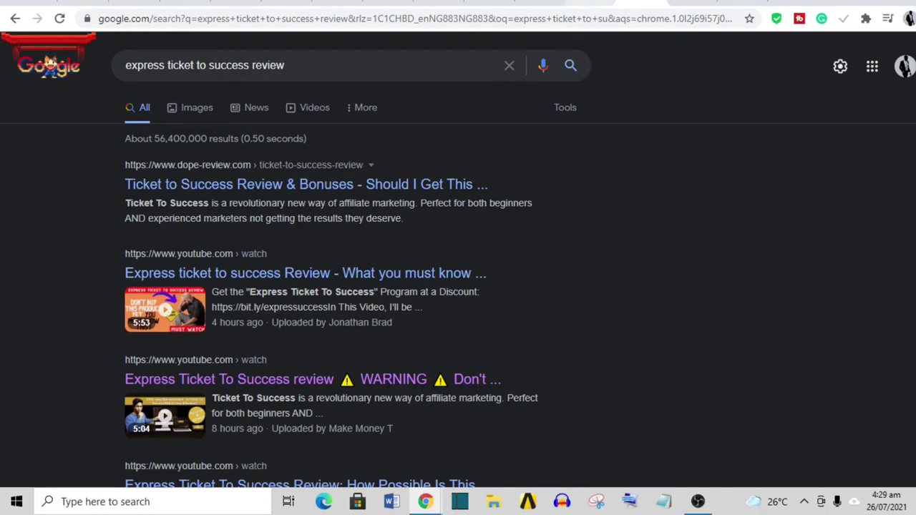
left_click(588, 3)
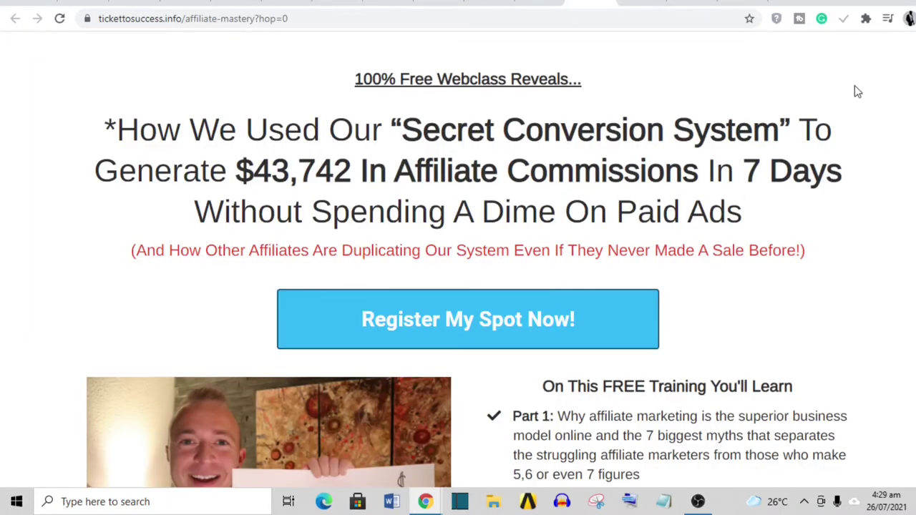
scroll(465, 258, "down", 5)
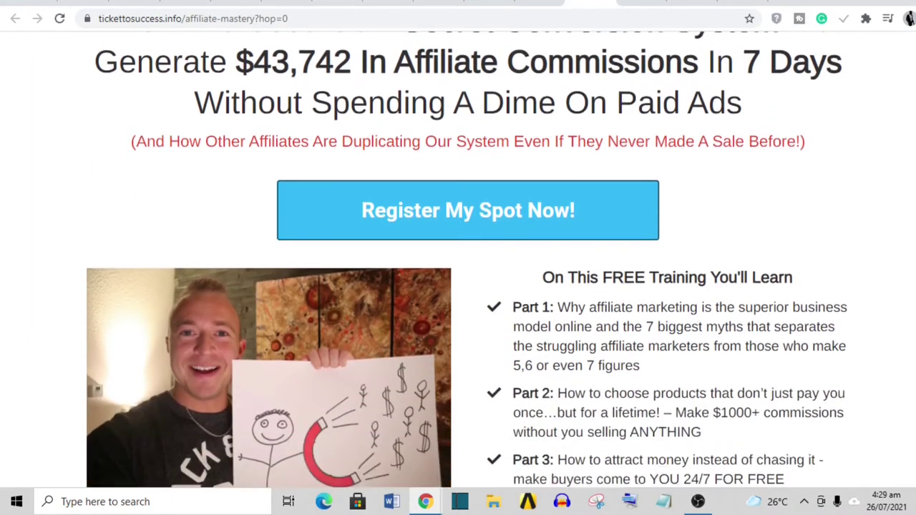
scroll(465, 258, "up", 5)
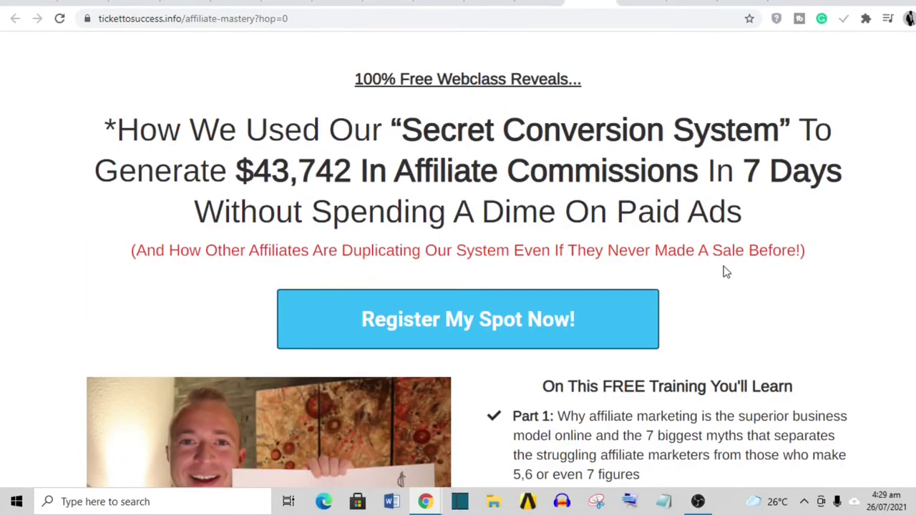
left_click(698, 504)
left_click(698, 504)
Step: Load vidnami.com in a new tab, log in, and scroll through the My Videos library
left_click(785, 2)
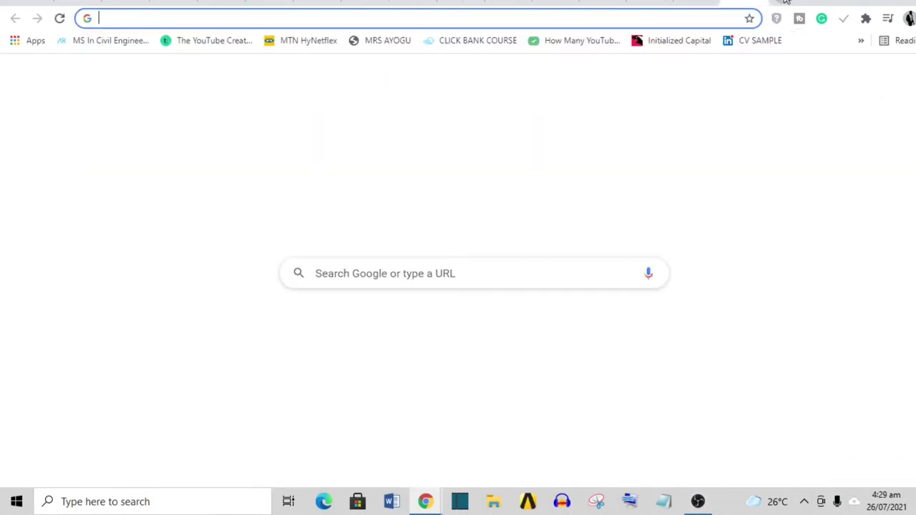
type("vidnami.com")
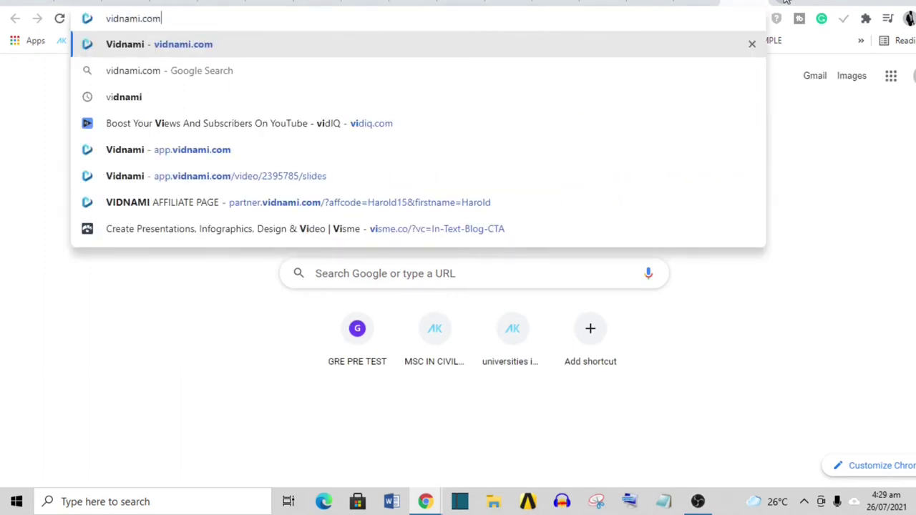
key("Return")
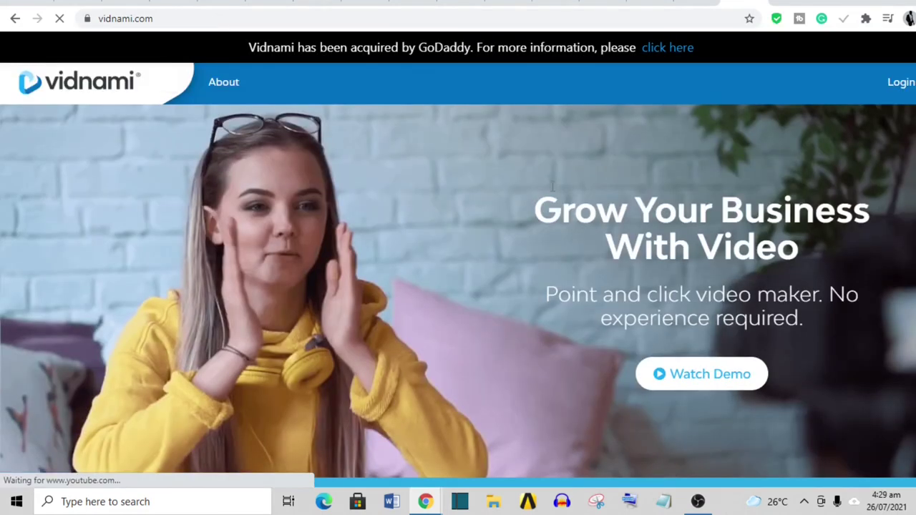
left_click(895, 86)
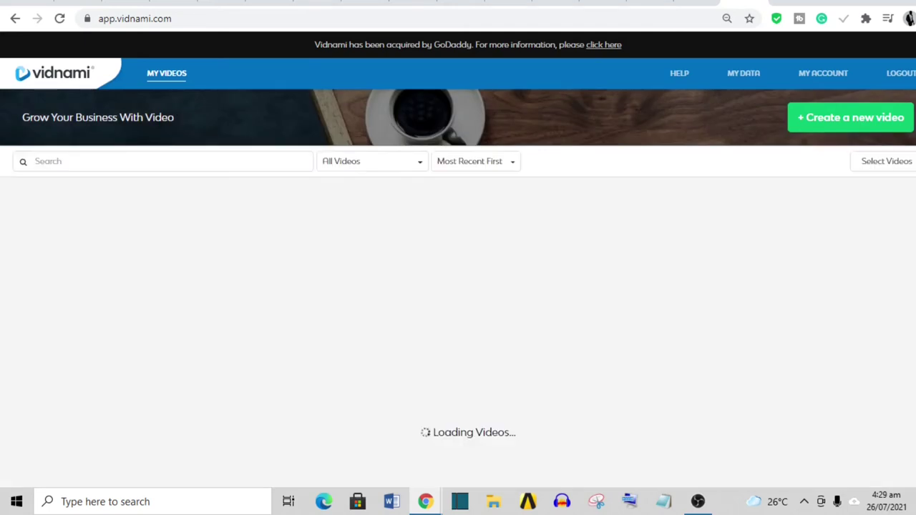
scroll(458, 287, "down", 2)
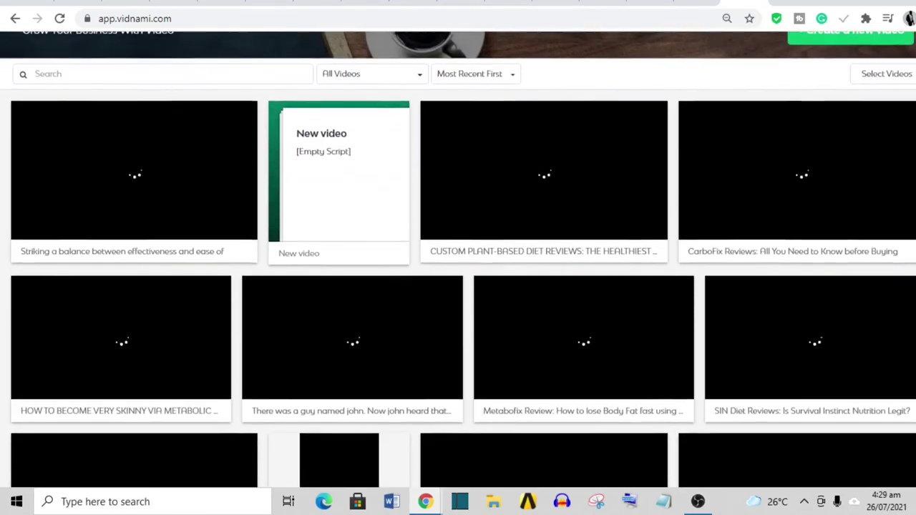
scroll(458, 286, "down", 3)
scroll(458, 286, "up", 4)
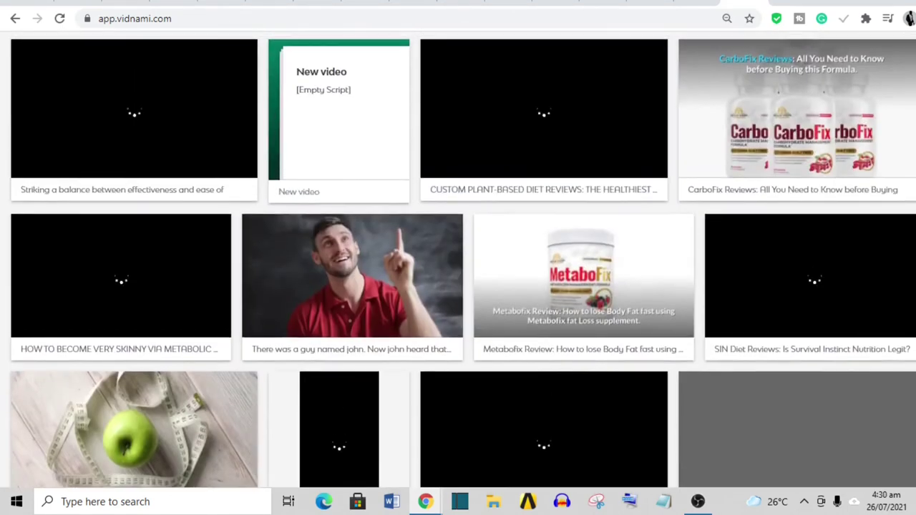
scroll(457, 286, "up", 1)
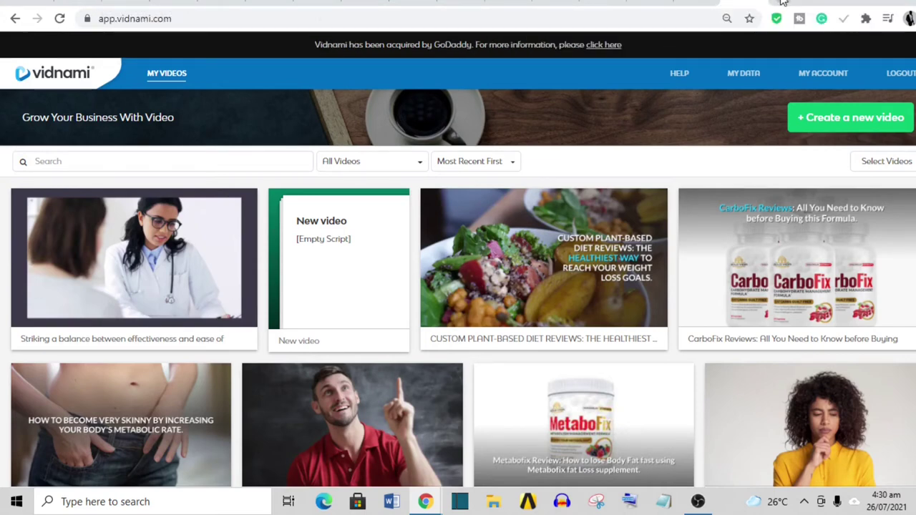
left_click(783, 3)
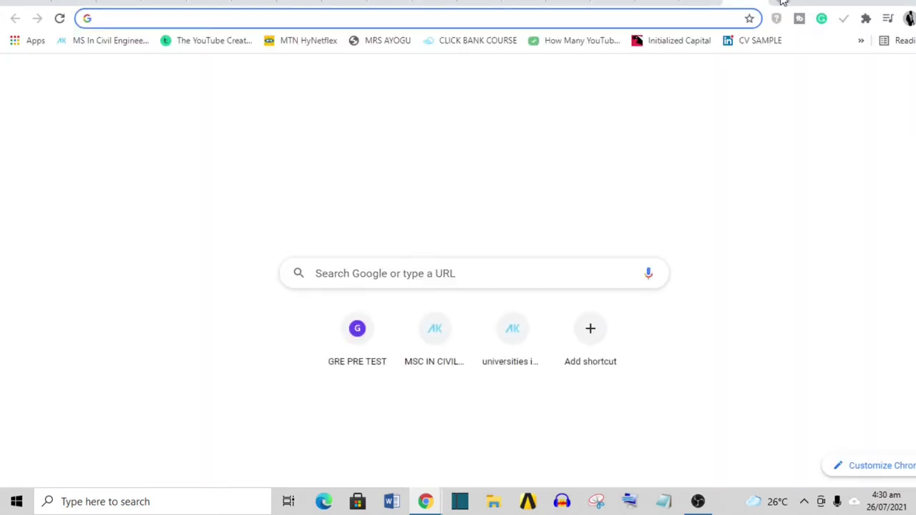
Step: Go to sites.google.com, start a Blank site, and select its page title box
type("site")
key("Right")
key("Return")
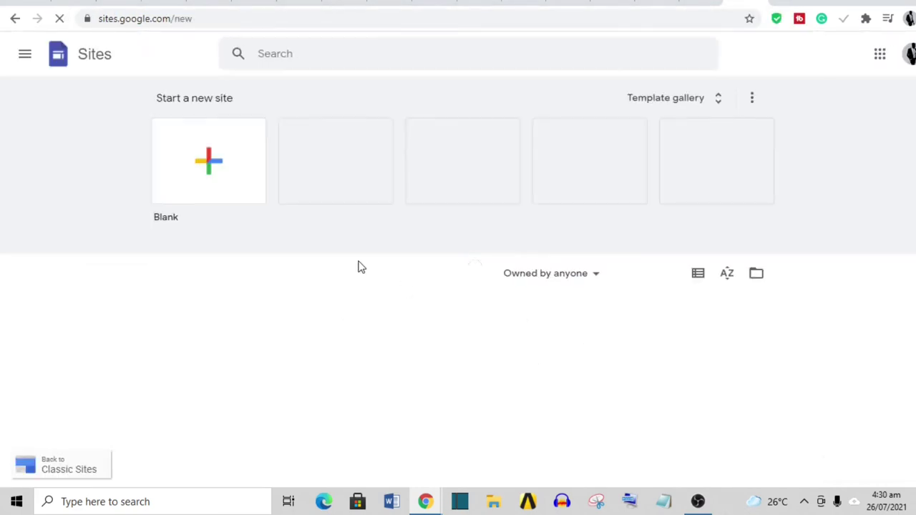
left_click(236, 178)
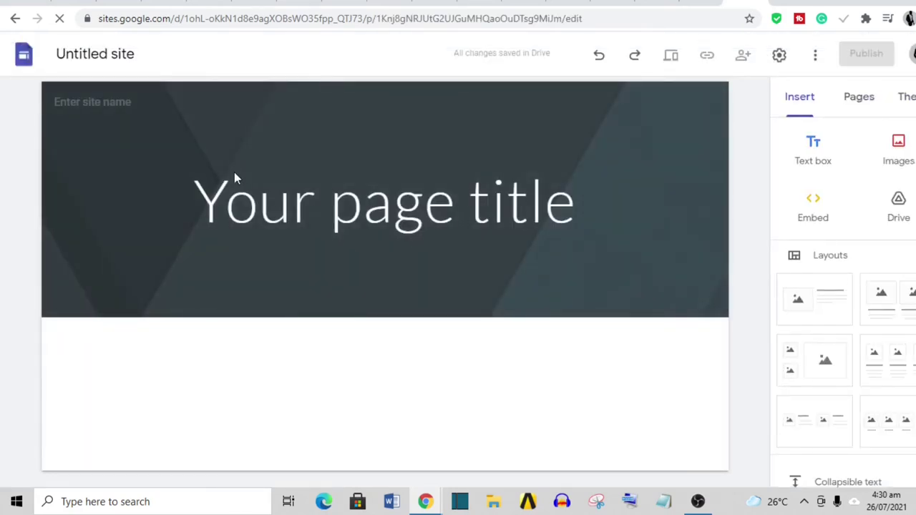
left_click(234, 172)
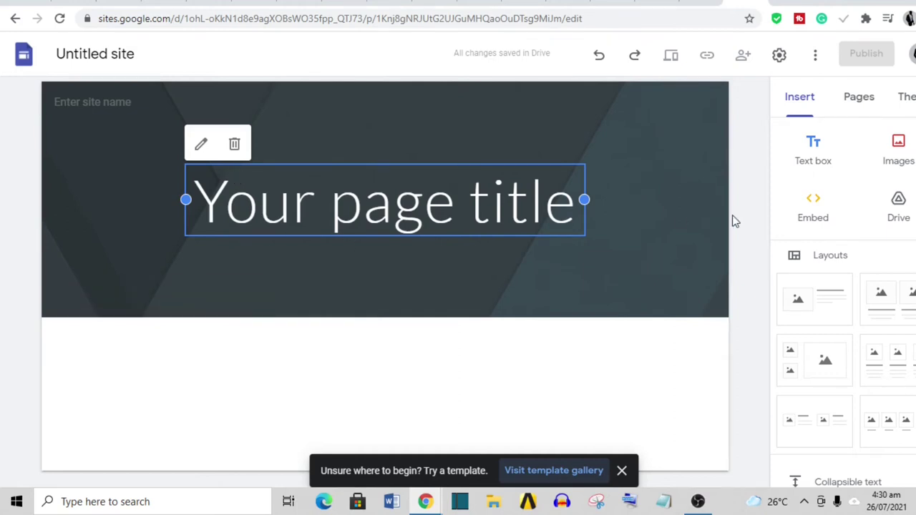
scroll(844, 286, "down", 3)
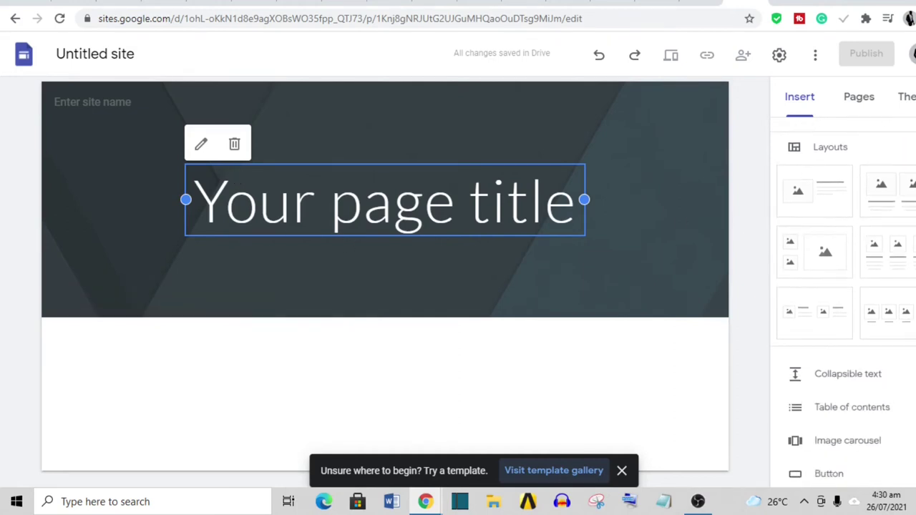
scroll(844, 286, "up", 3)
left_click(119, 2)
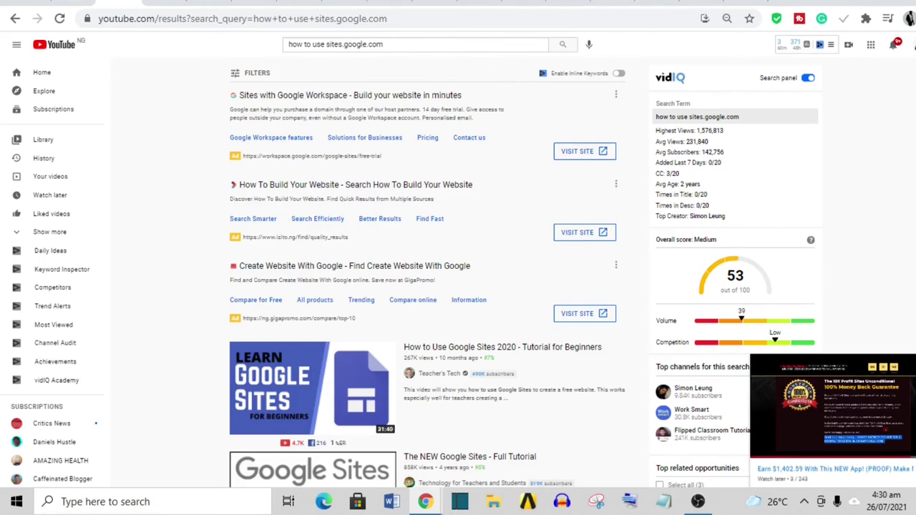
Step: Scroll through the Google Sites tutorial videos, then return to the Untitled site editor
scroll(429, 272, "down", 8)
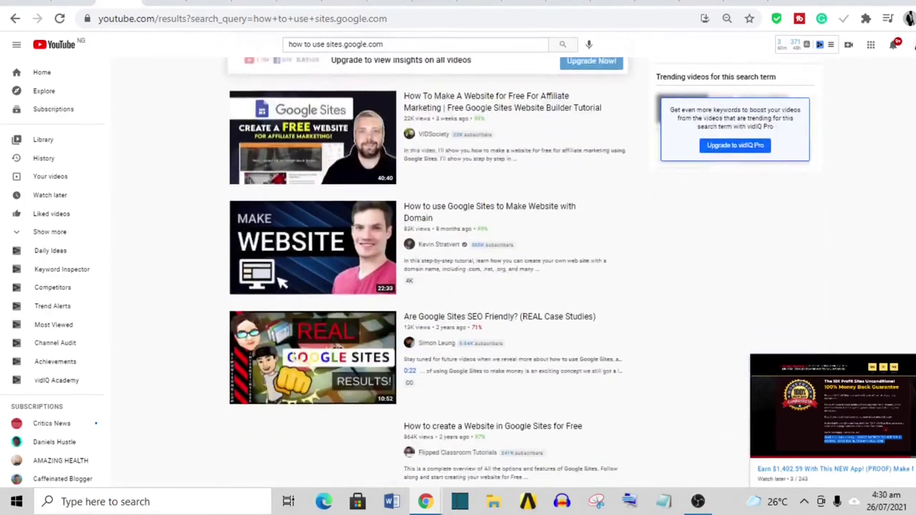
scroll(429, 272, "up", 8)
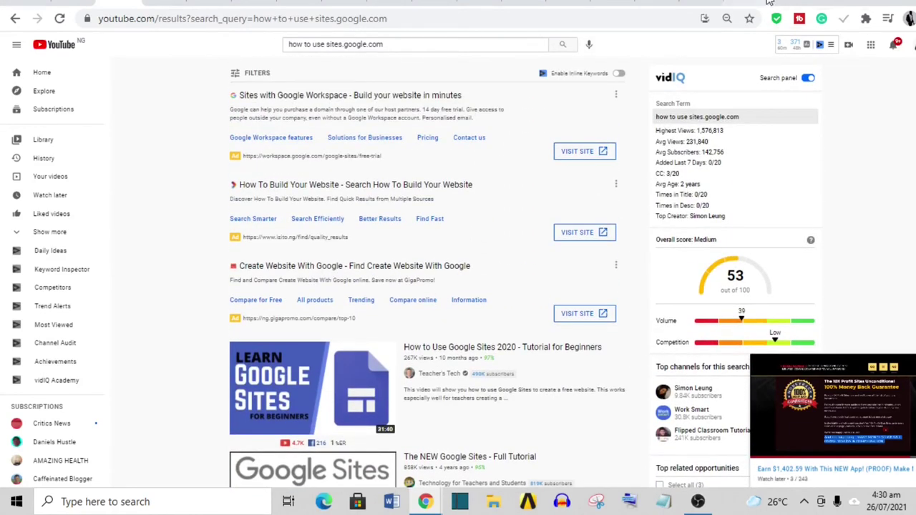
left_click(744, 3)
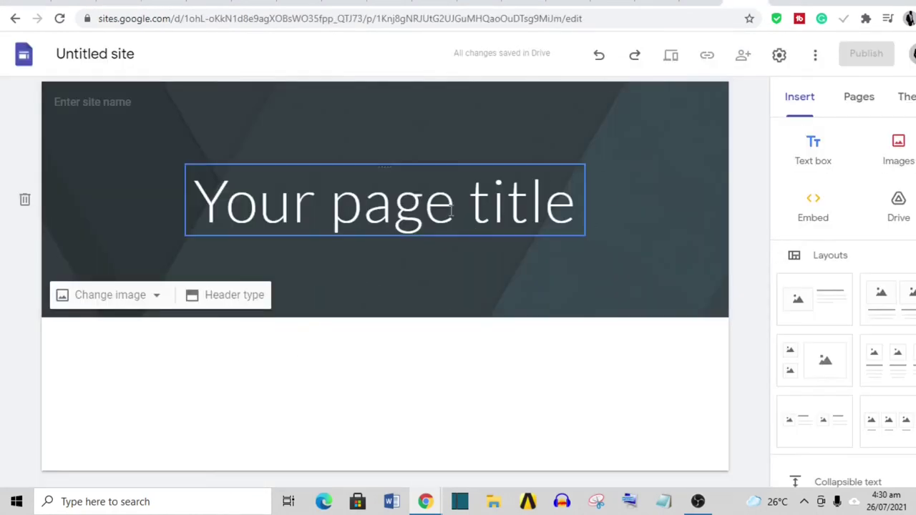
Step: After browsing Google Sites' Insert panel, select the Affiliate Mastery short link bit.ly/3iJUAYp in Bitly
scroll(844, 322, "down", 2)
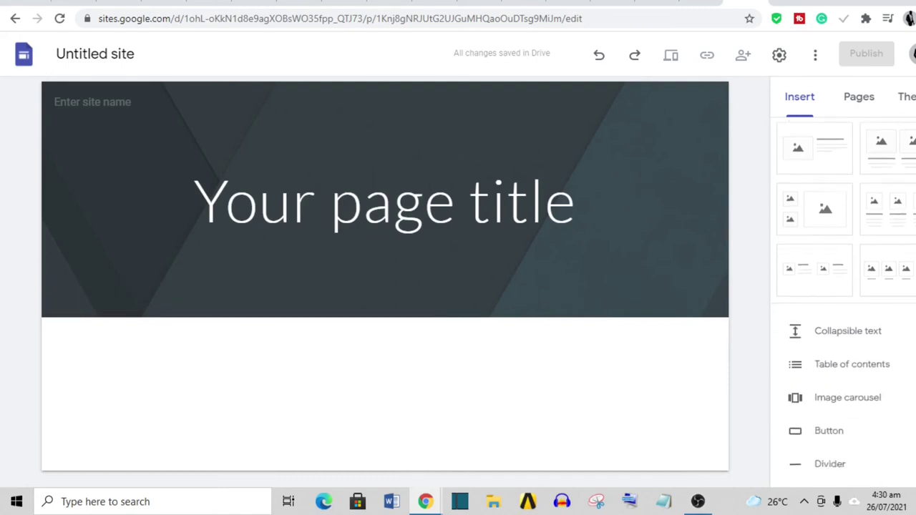
scroll(845, 301, "down", 3)
scroll(845, 300, "up", 4)
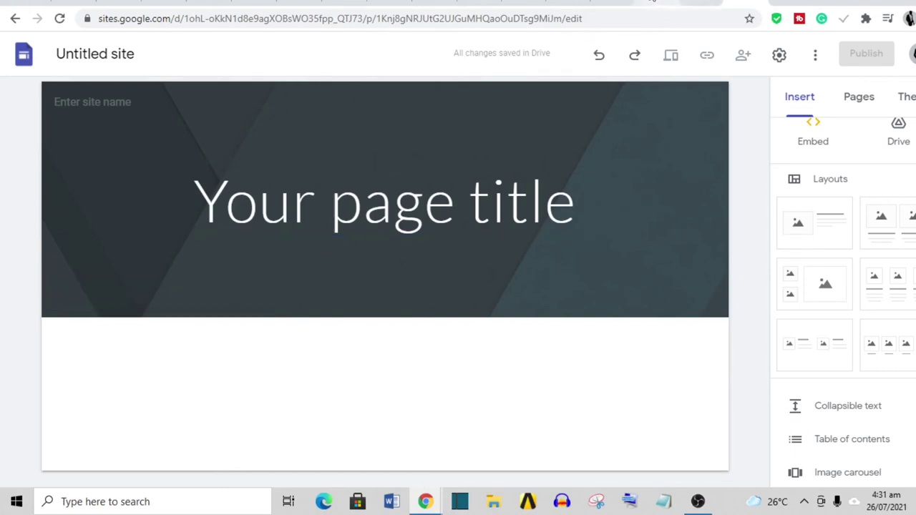
left_click(651, 2)
left_click_drag(94, 202, 35, 205)
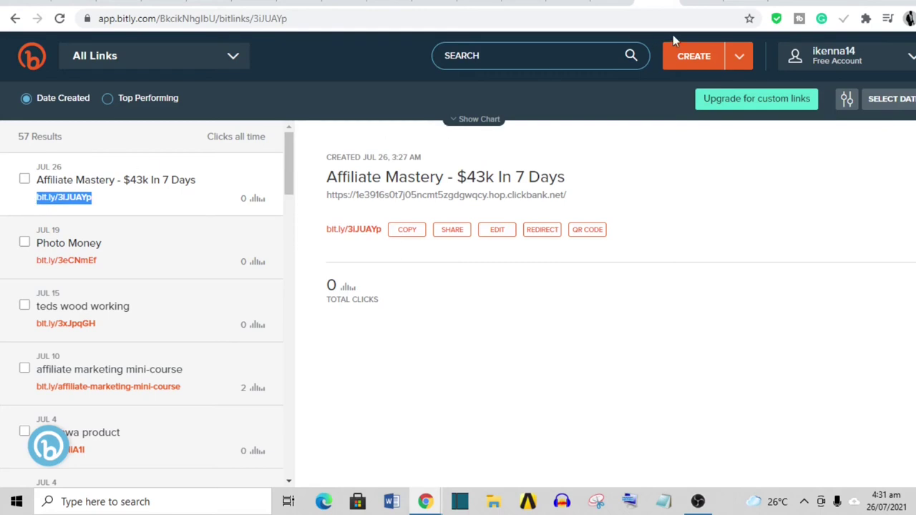